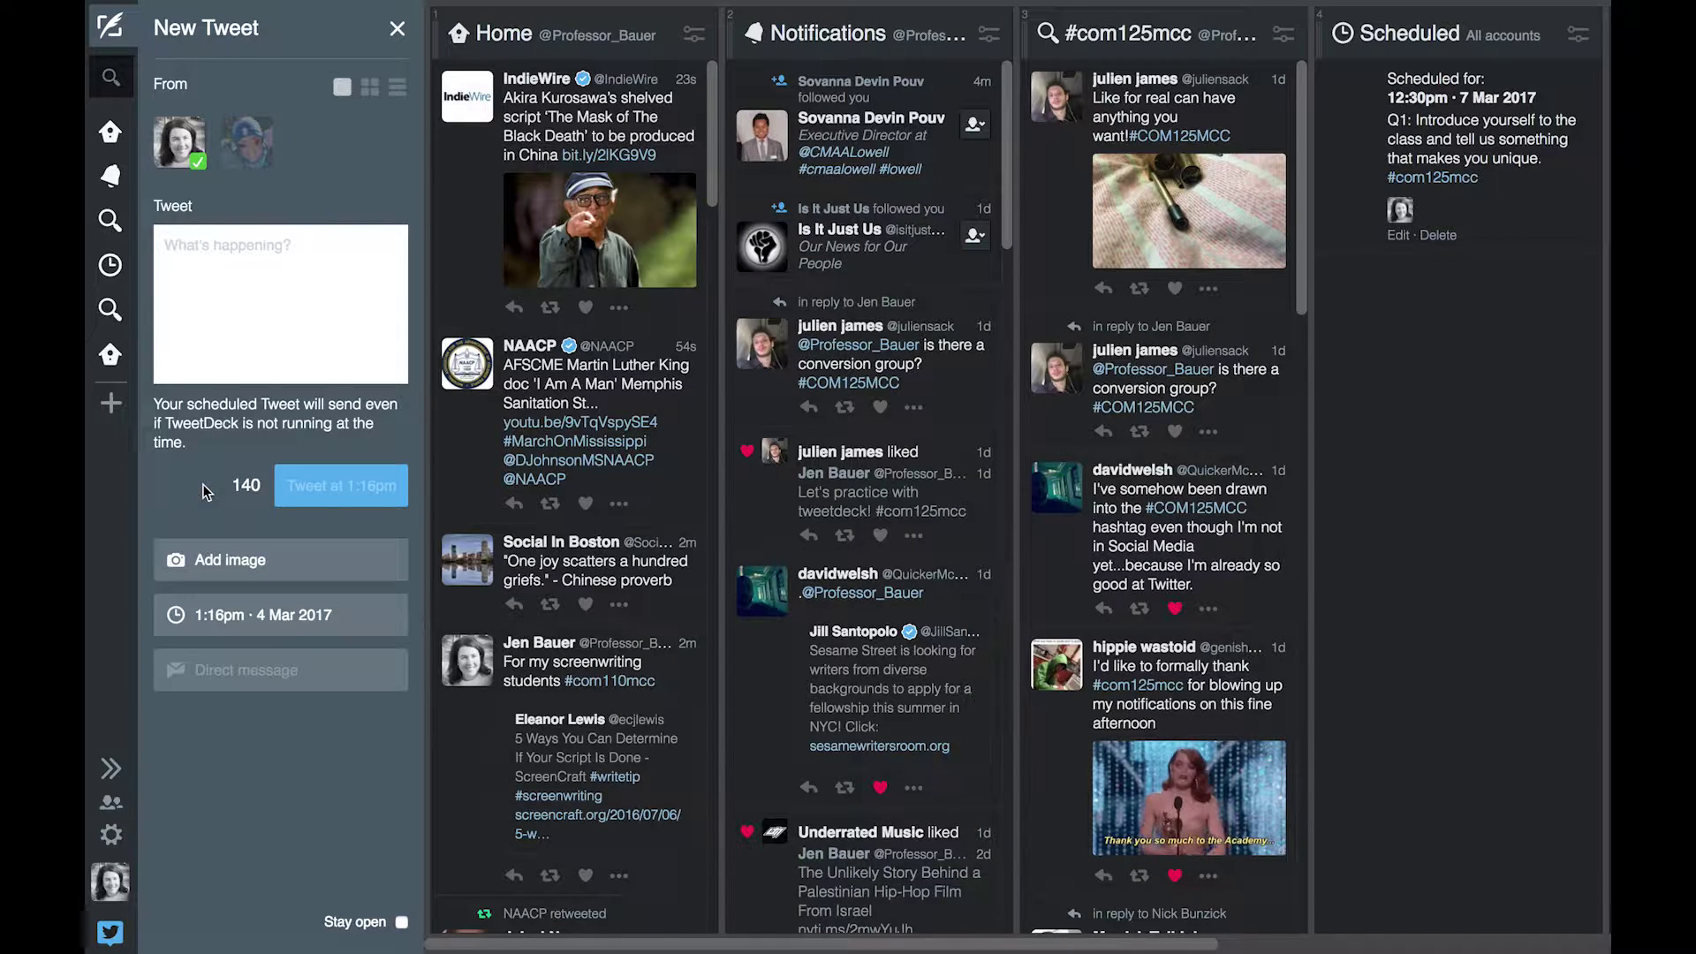
Close the new tweet composer and look through the Home, Notifications, #com125mcc and higher ed columns
left_click(398, 28)
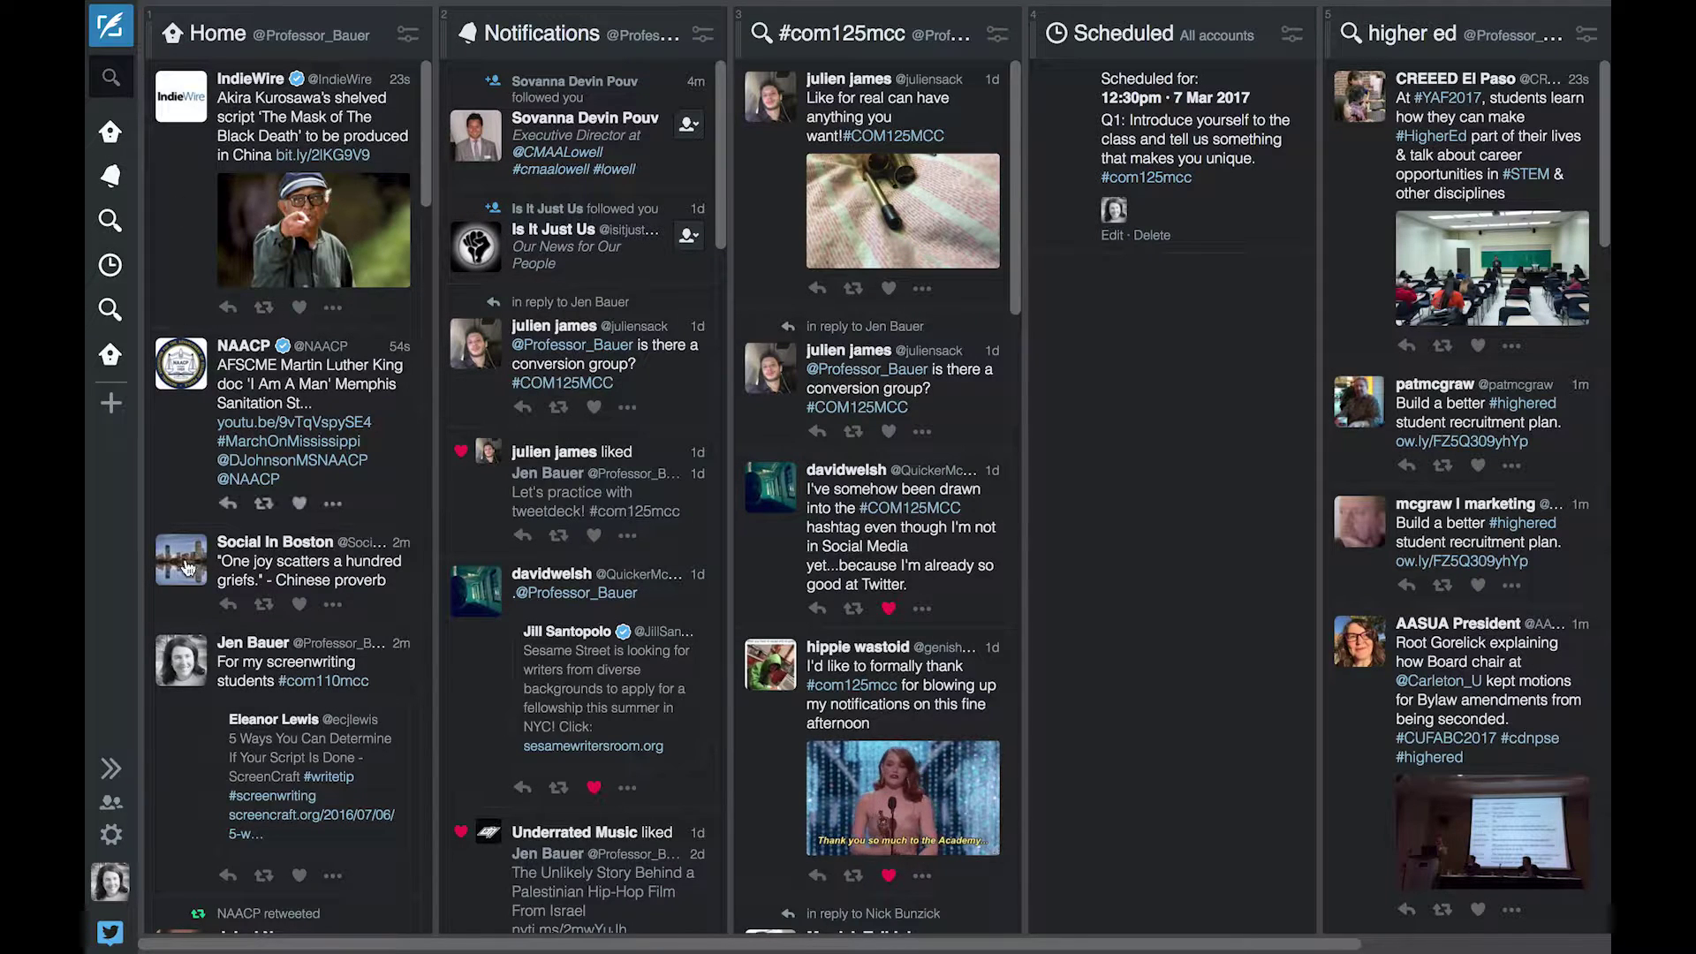
scroll(320, 135, "down", 12)
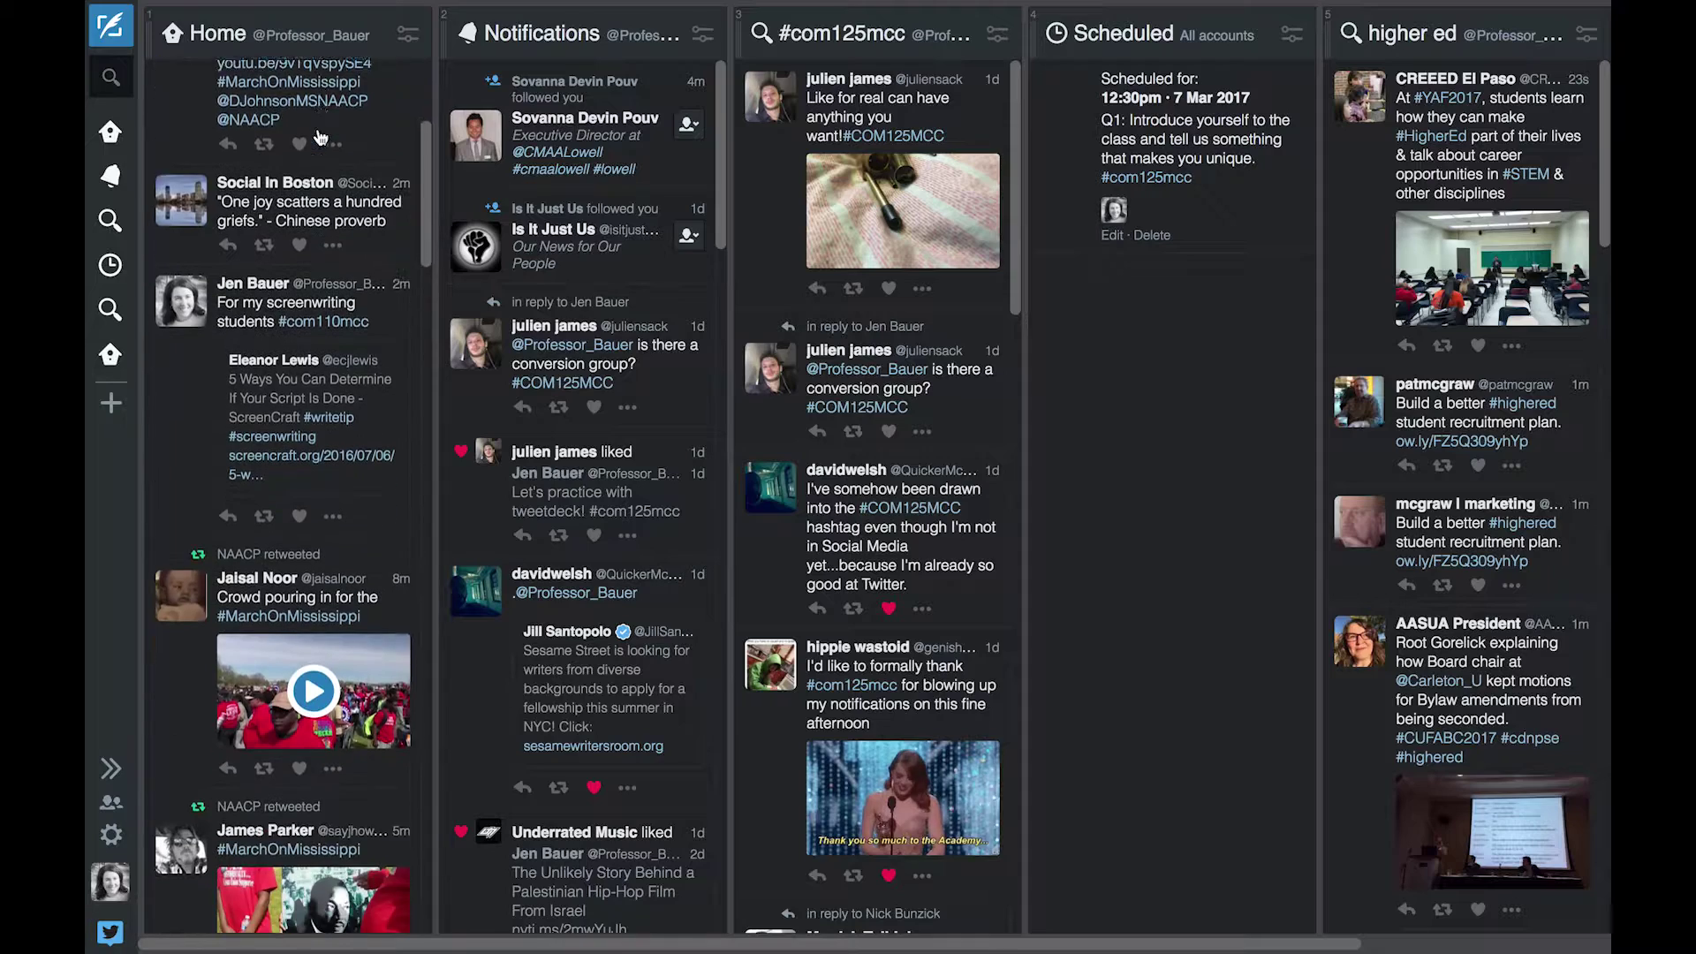
scroll(320, 135, "up", 10)
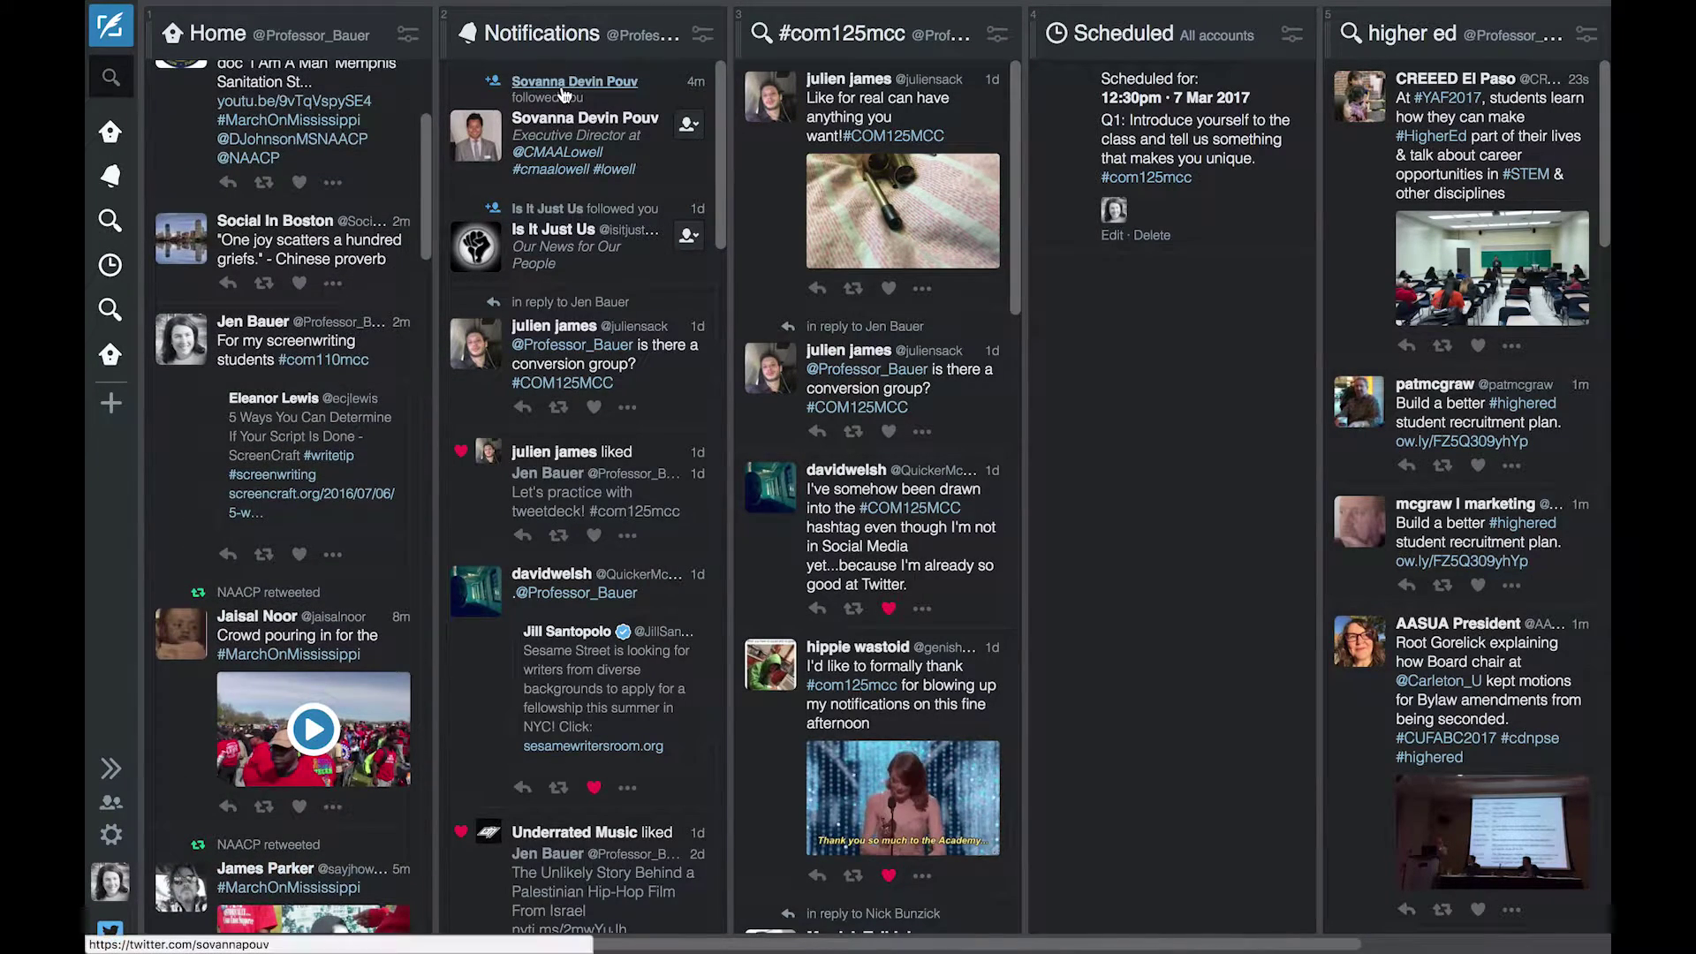
scroll(563, 94, "down", 5)
scroll(564, 94, "up", 5)
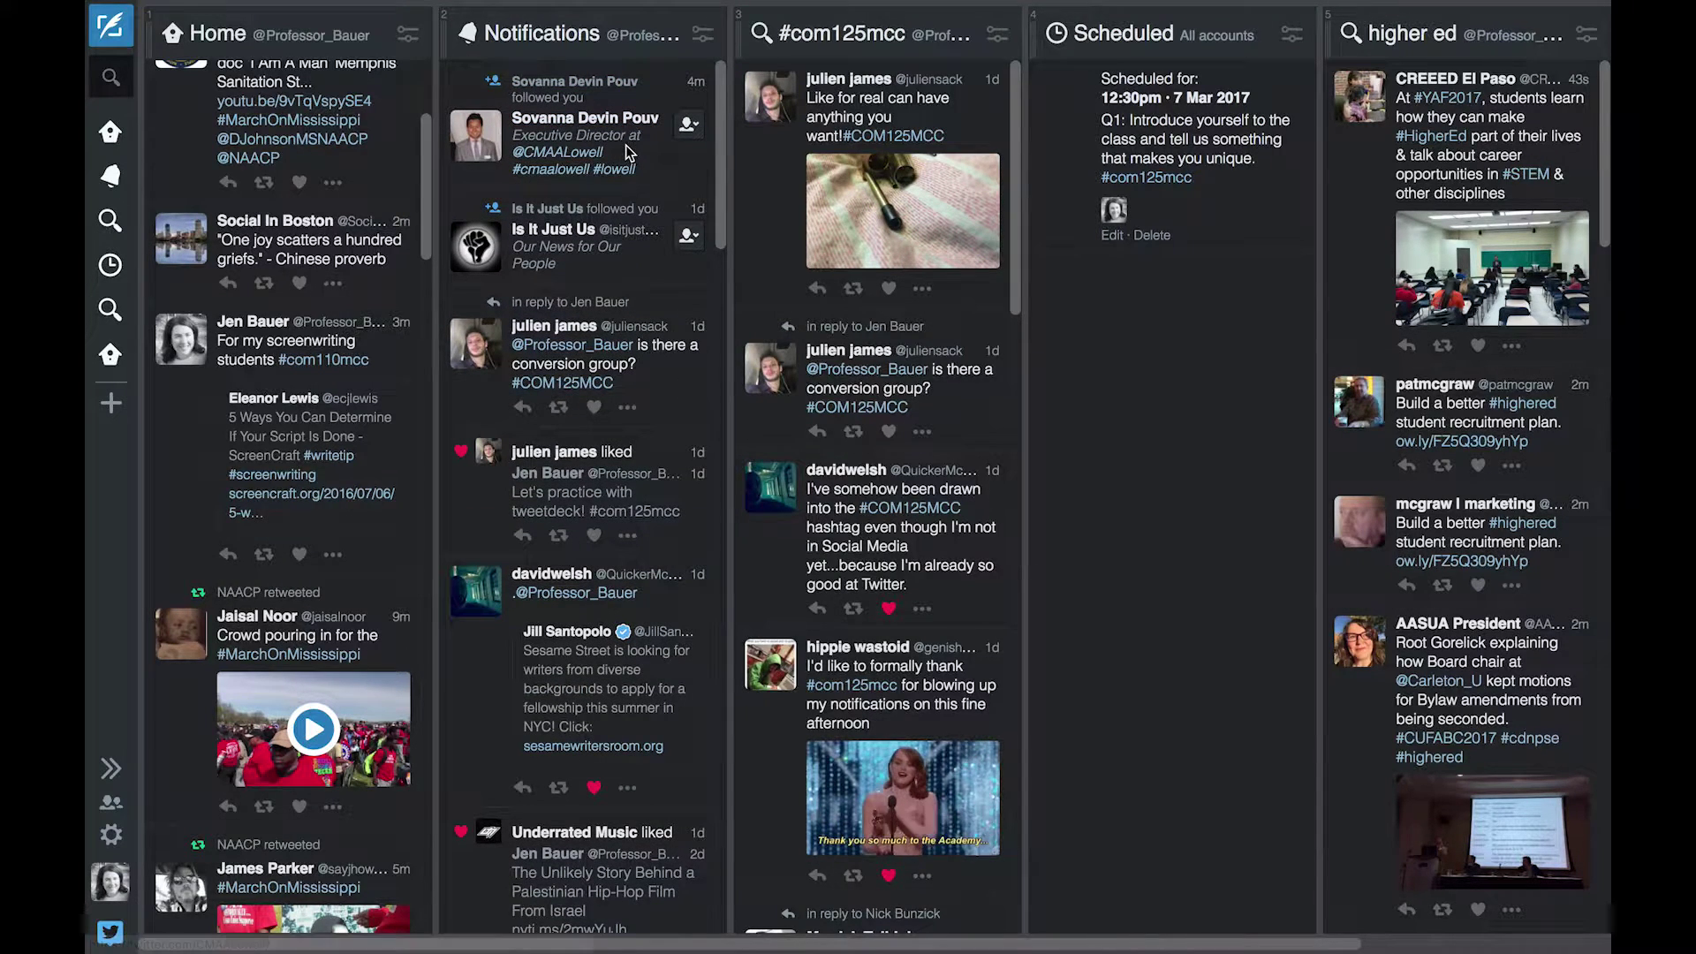
scroll(625, 145, "down", 3)
scroll(625, 145, "up", 3)
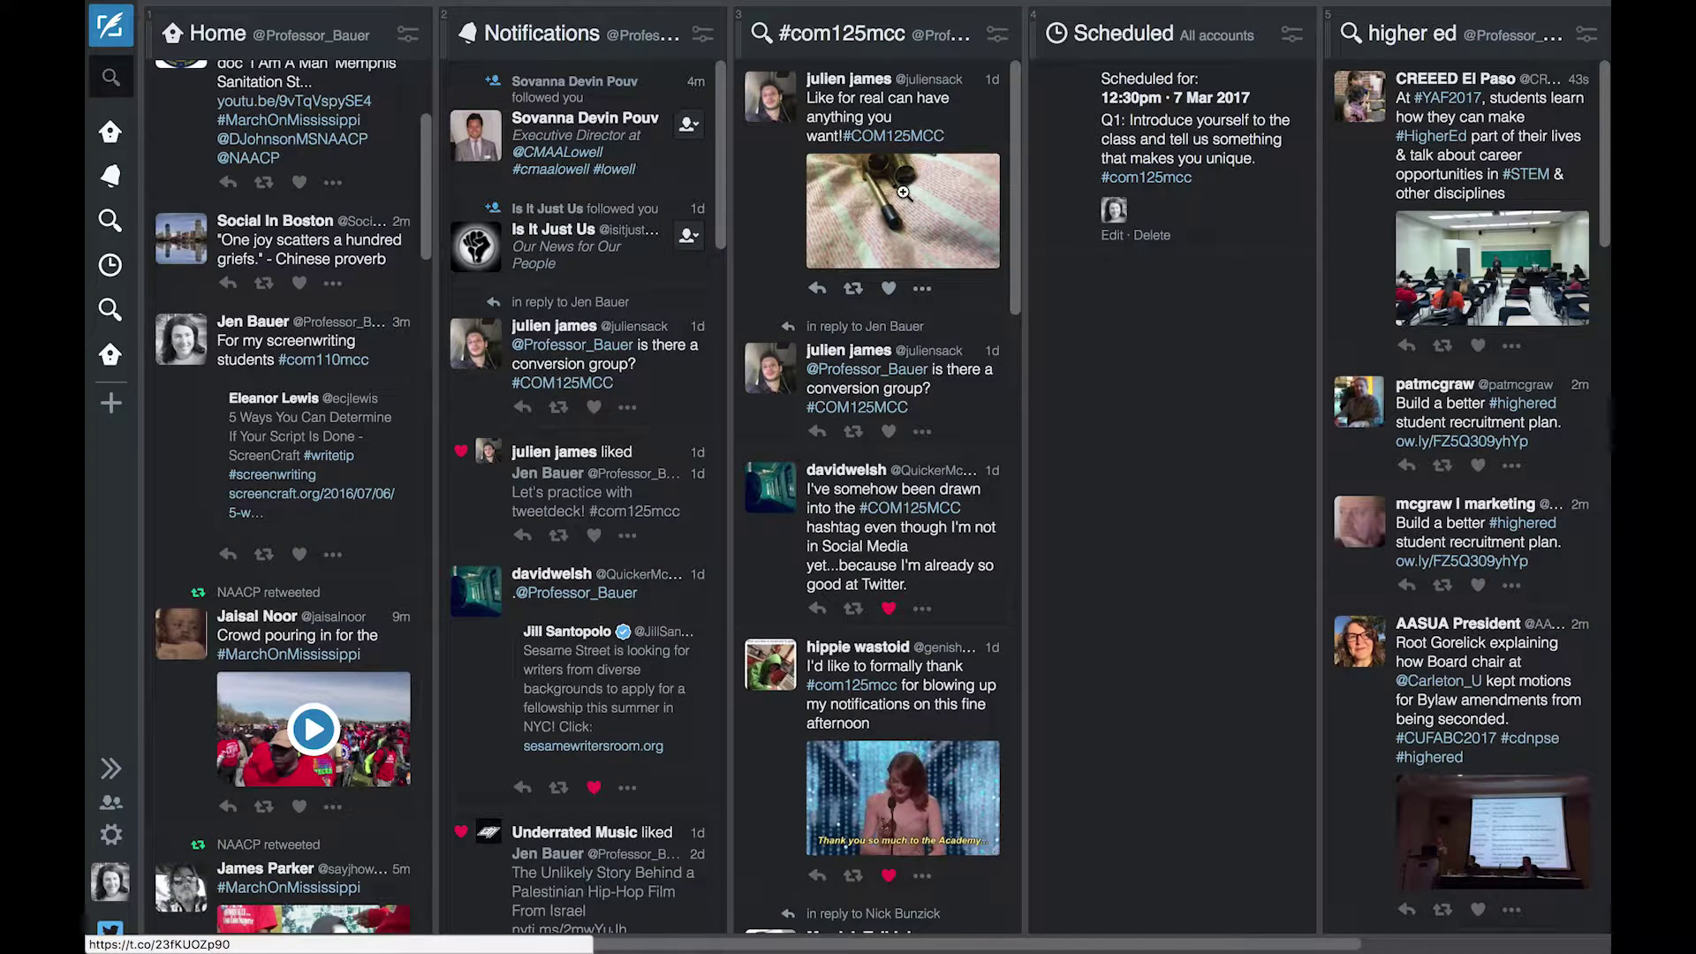
scroll(874, 230, "down", 3)
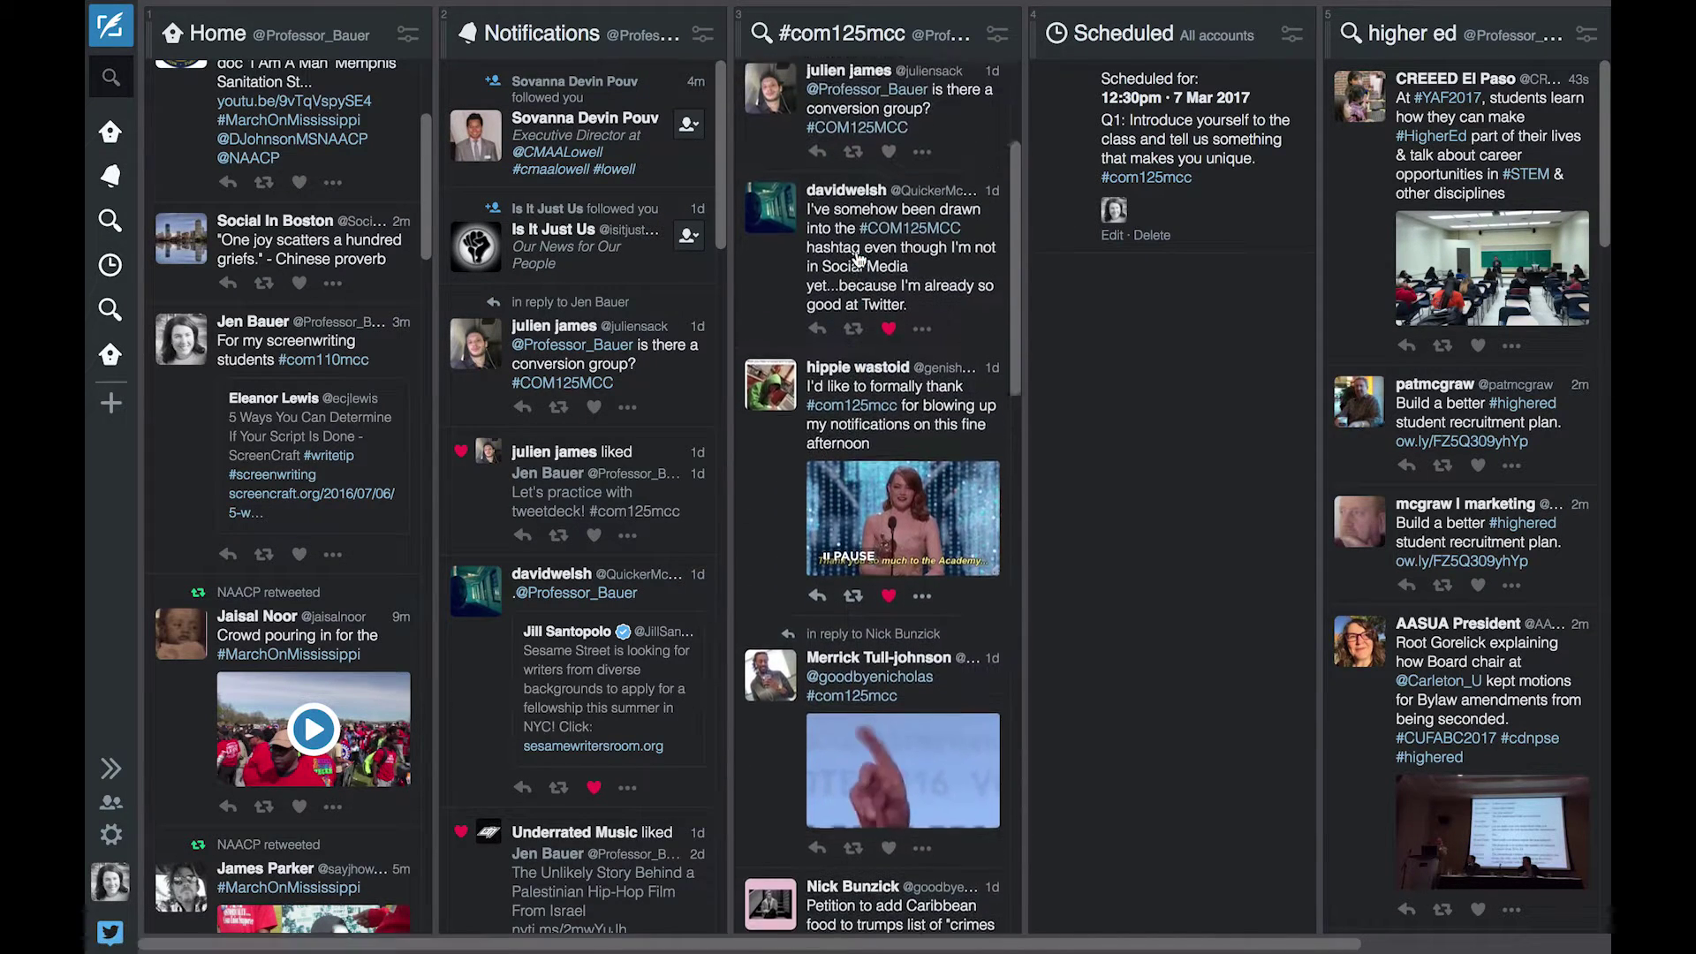
scroll(859, 259, "up", 3)
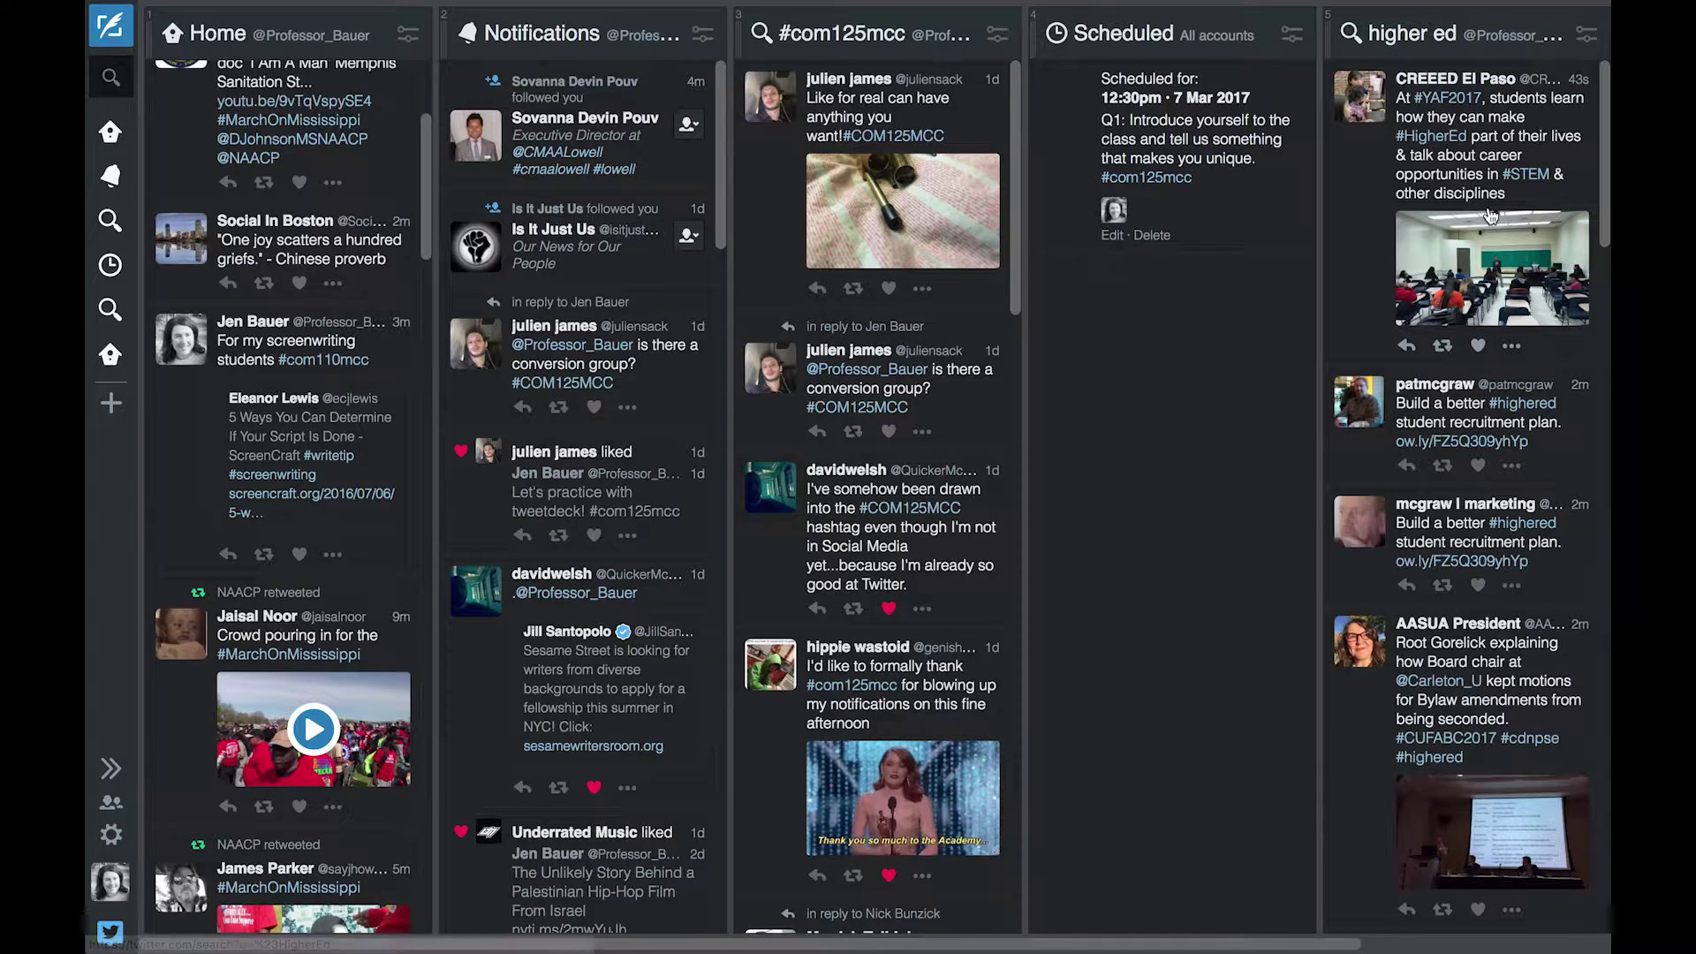
scroll(1416, 137, "down", 8)
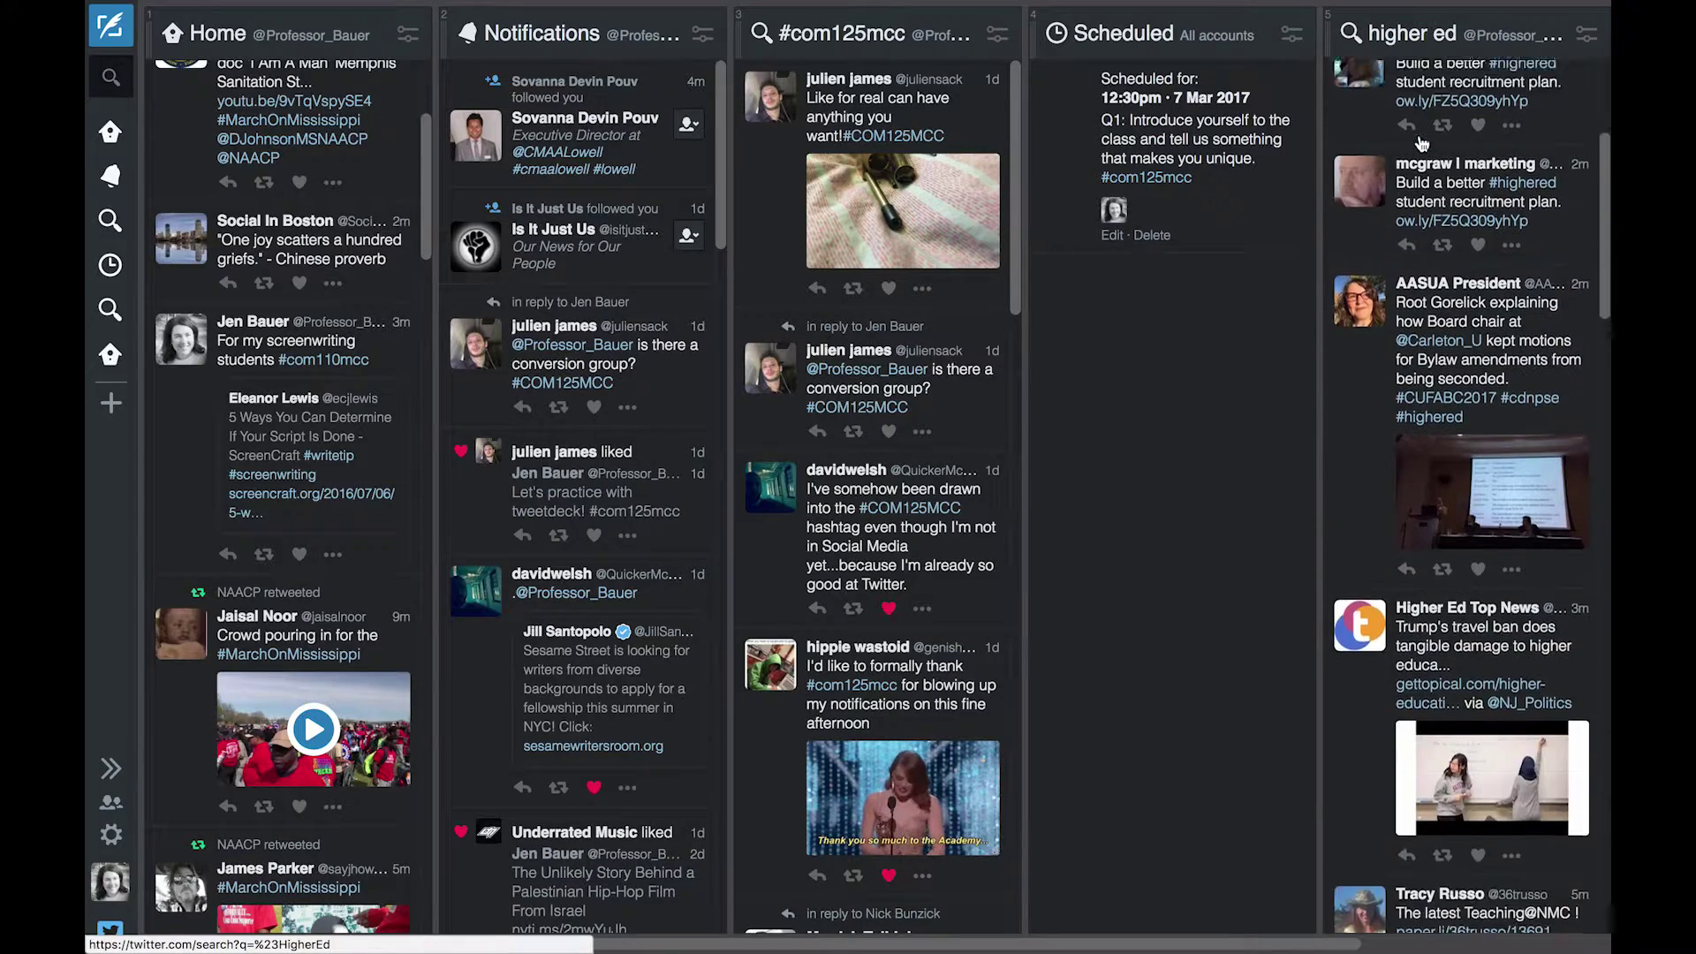
scroll(1418, 135, "up", 8)
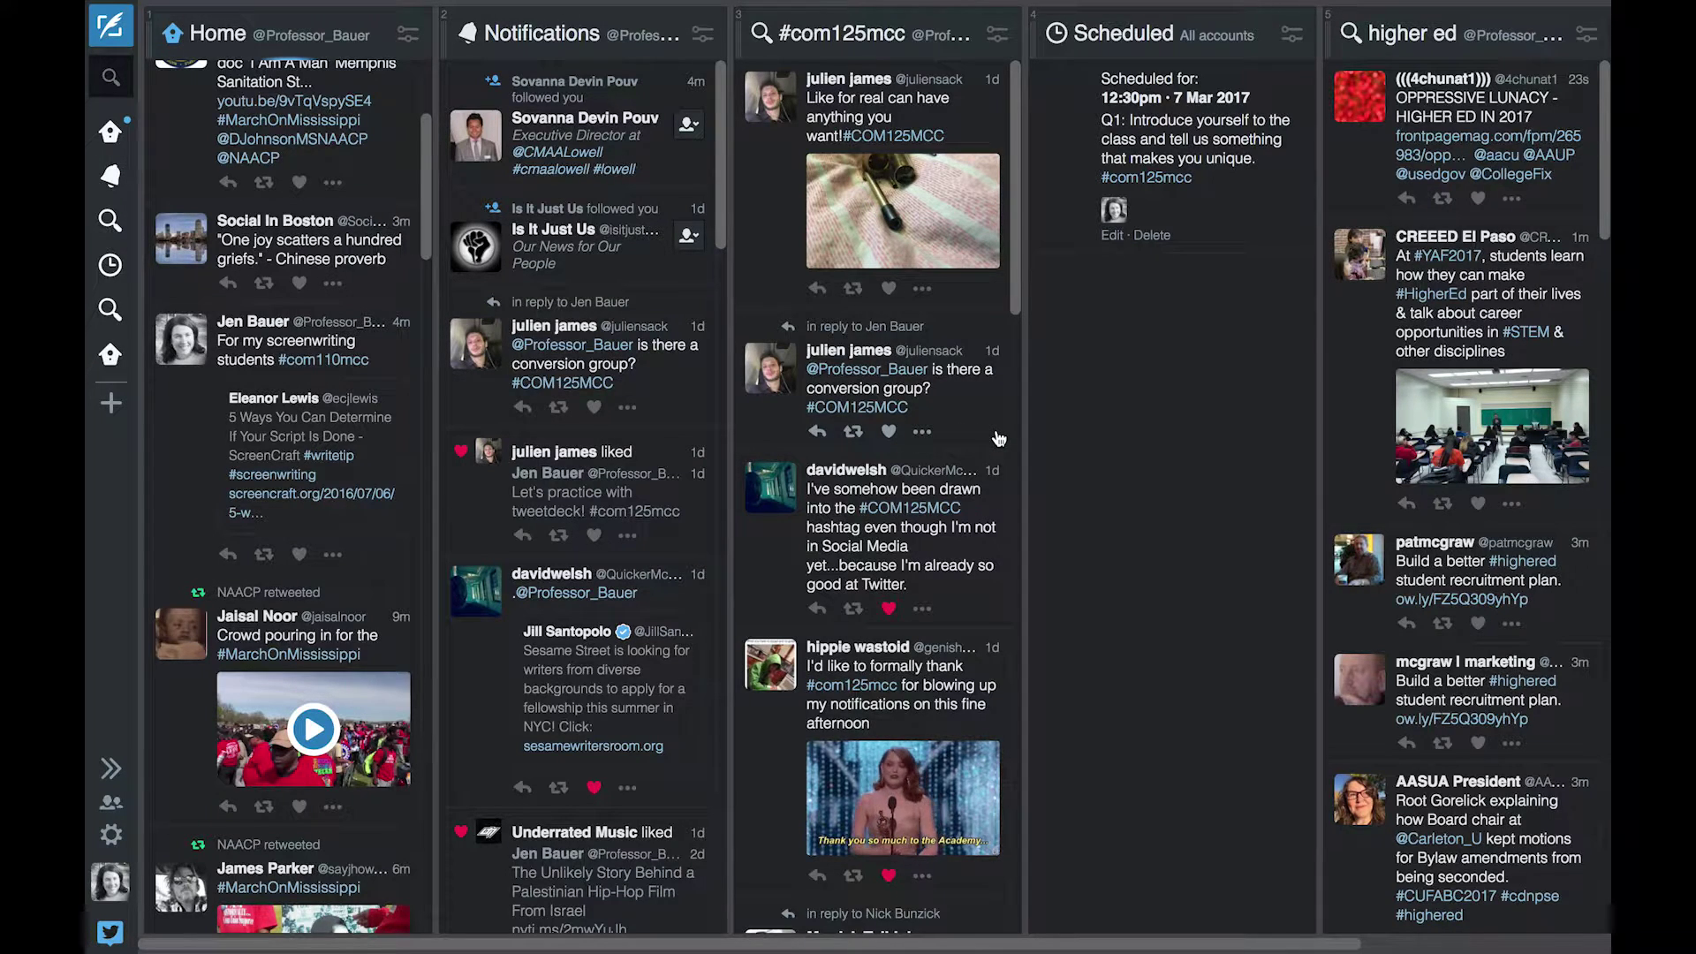
Switch to the Twitter website, view the notifications page and return to the home timeline
left_click(515, 44)
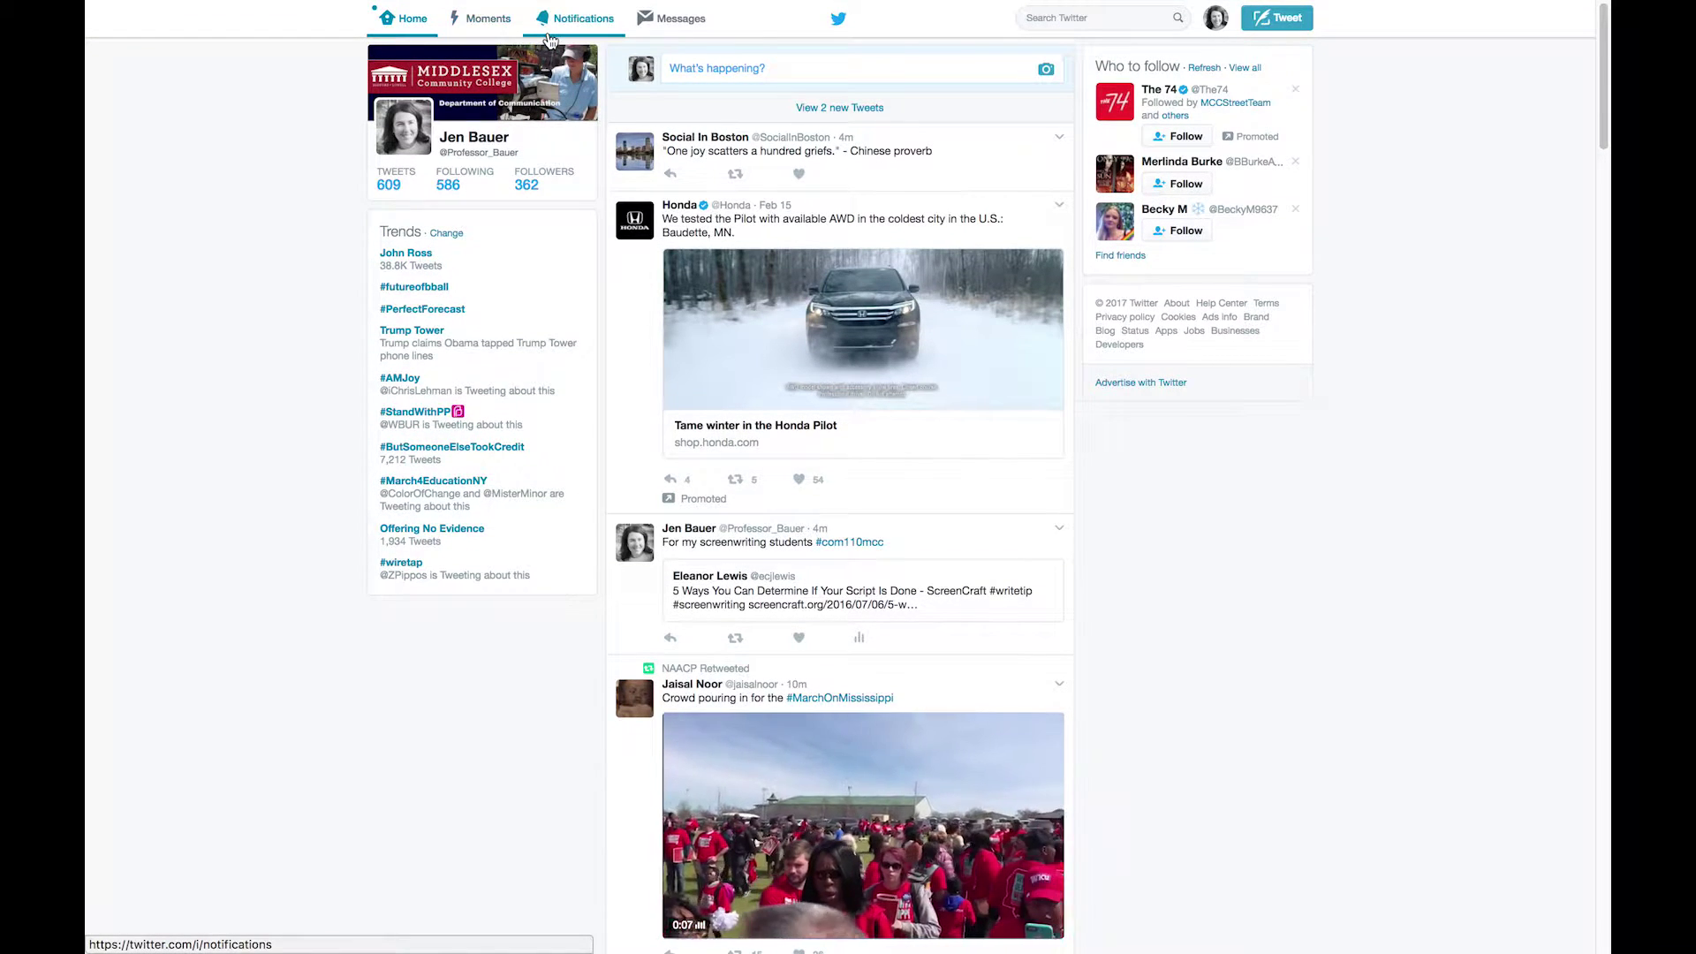
left_click(549, 37)
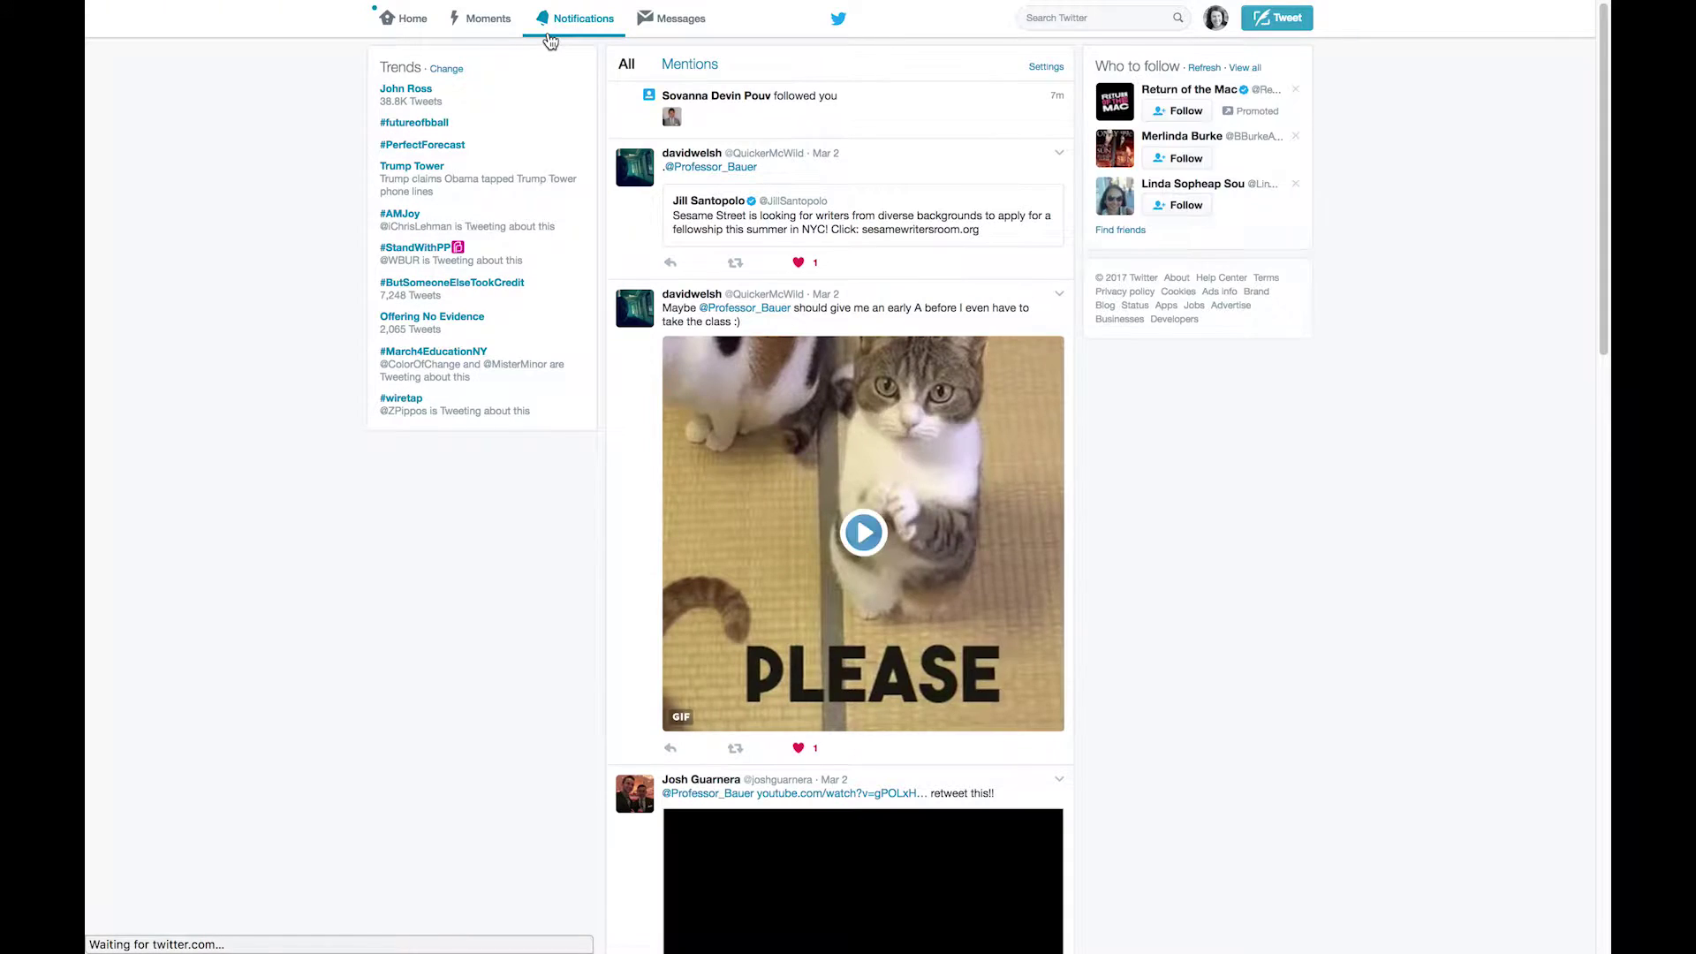
left_click(394, 18)
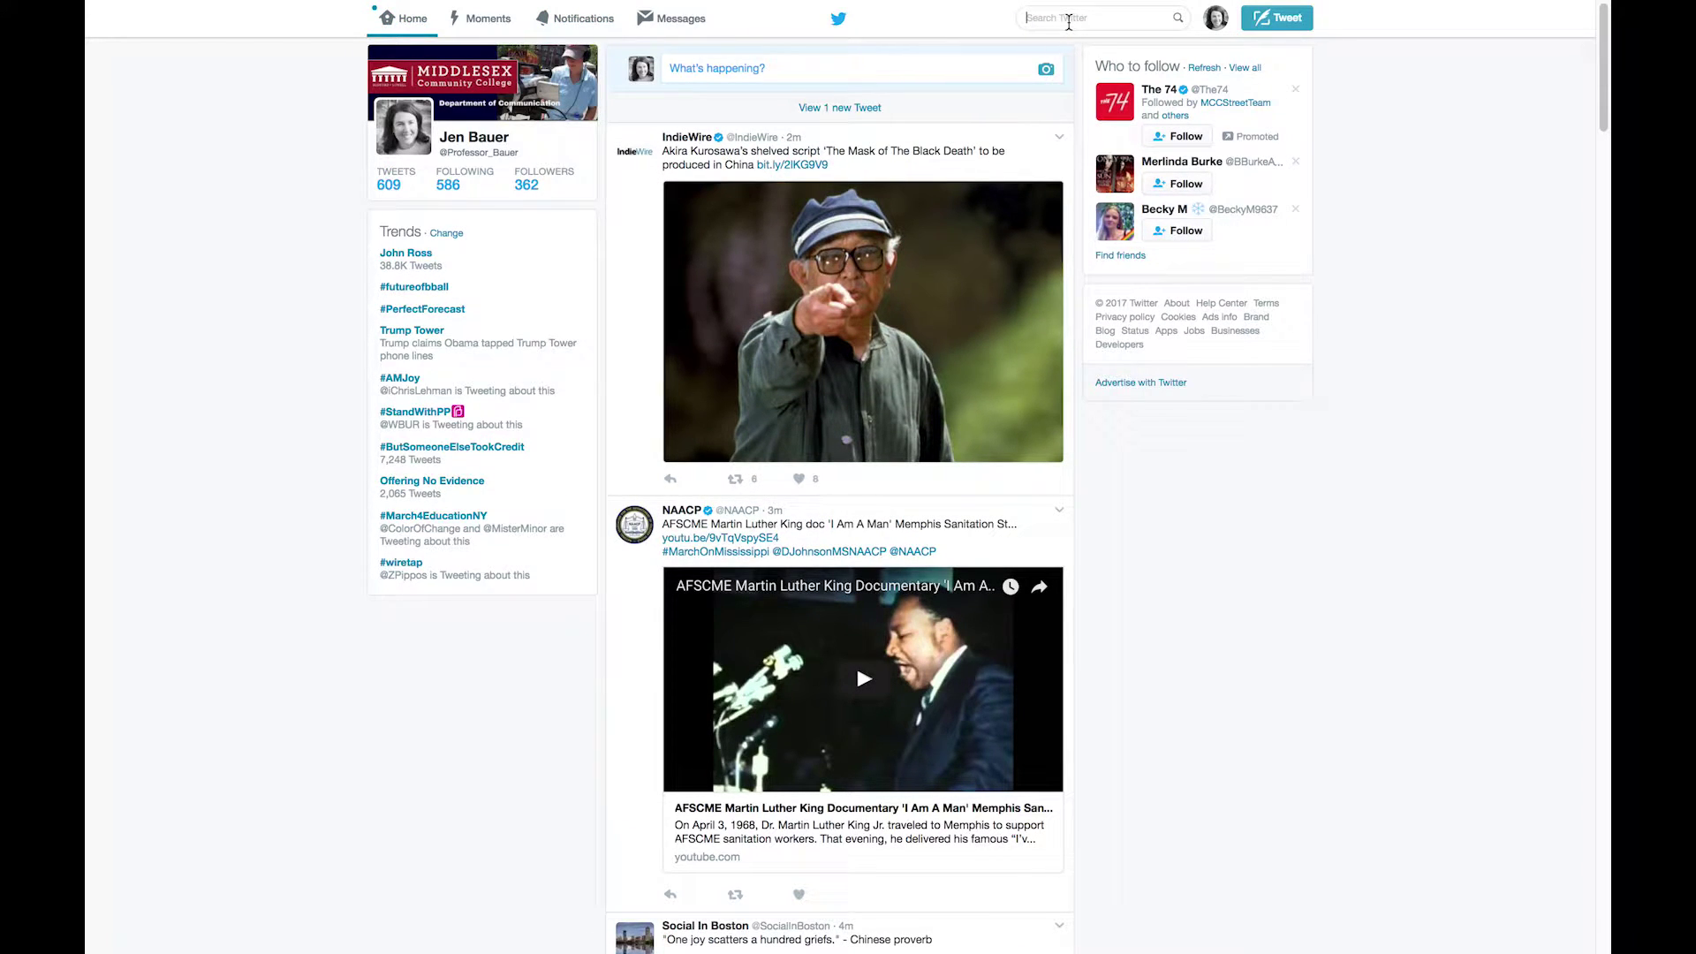
Search Twitter for #com125mcc and show the latest tweets for the hashtag
type("#com")
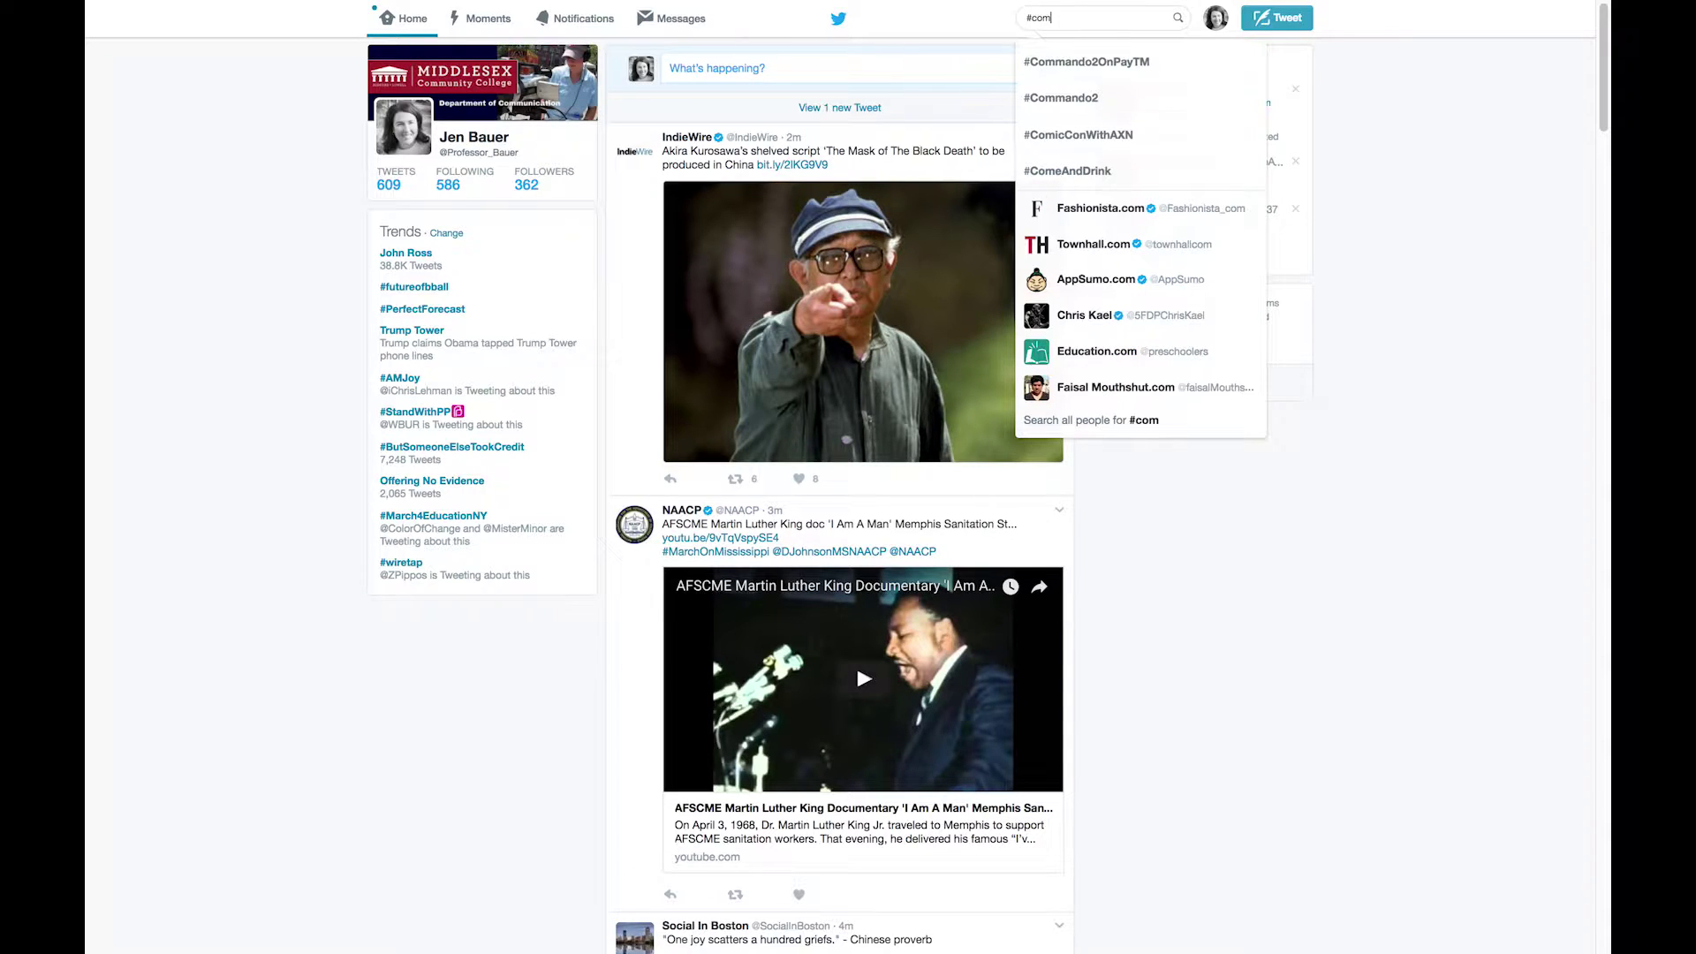
type("125mco")
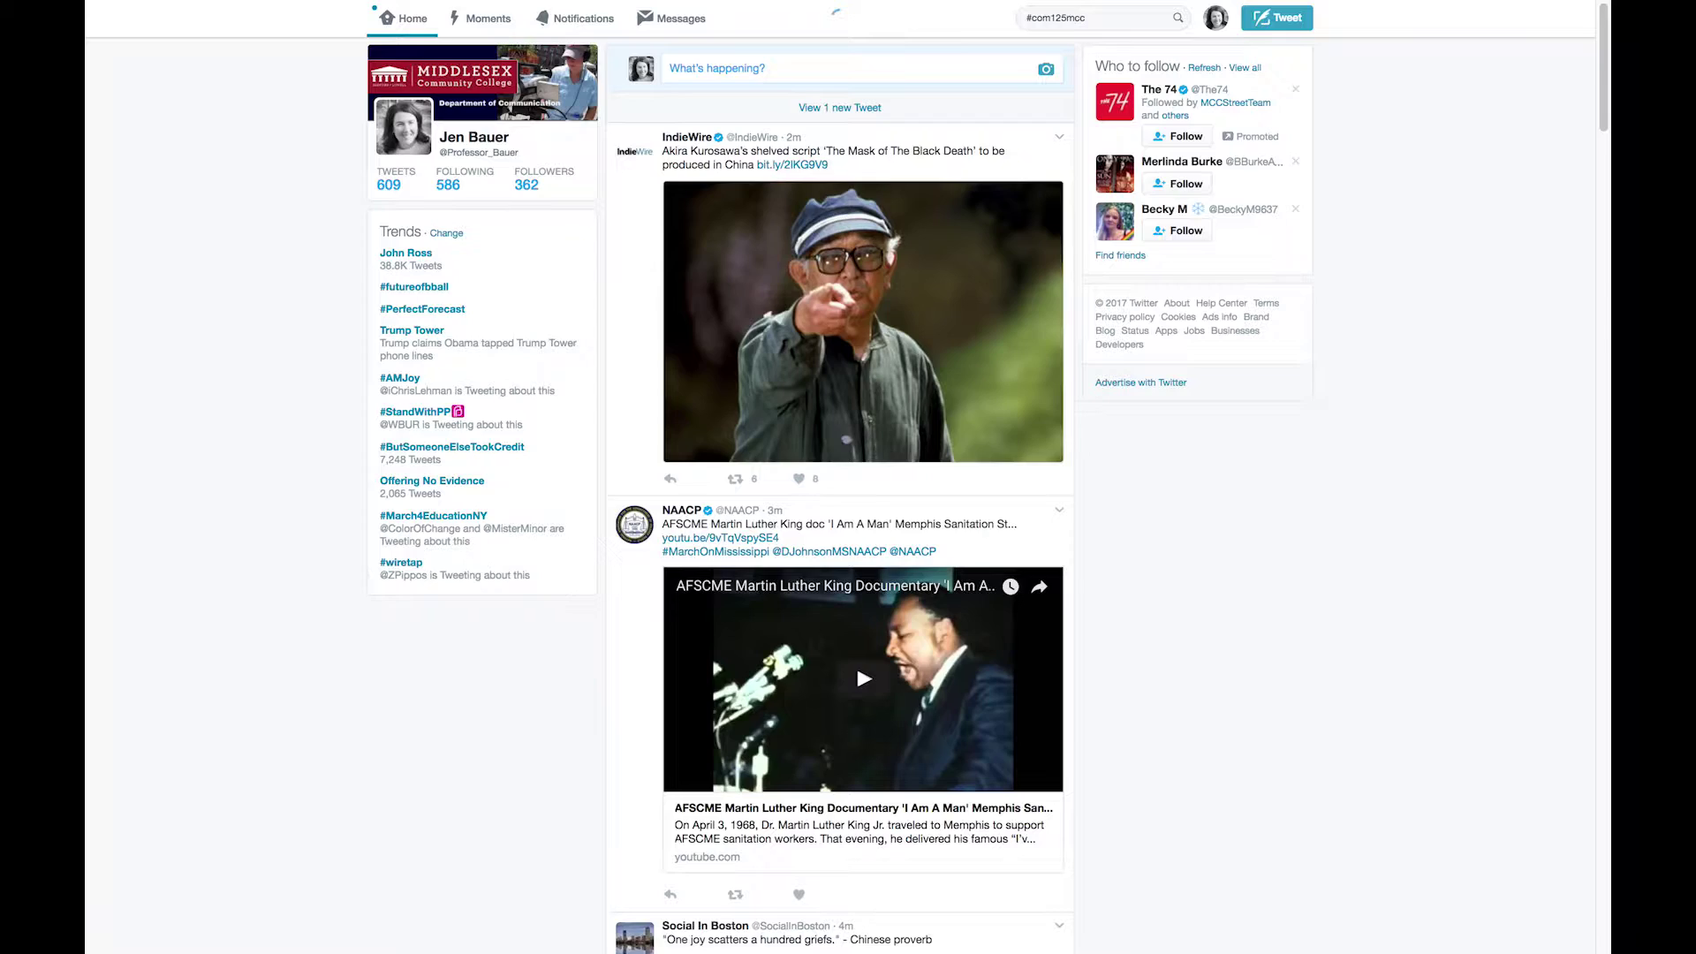
left_click(686, 103)
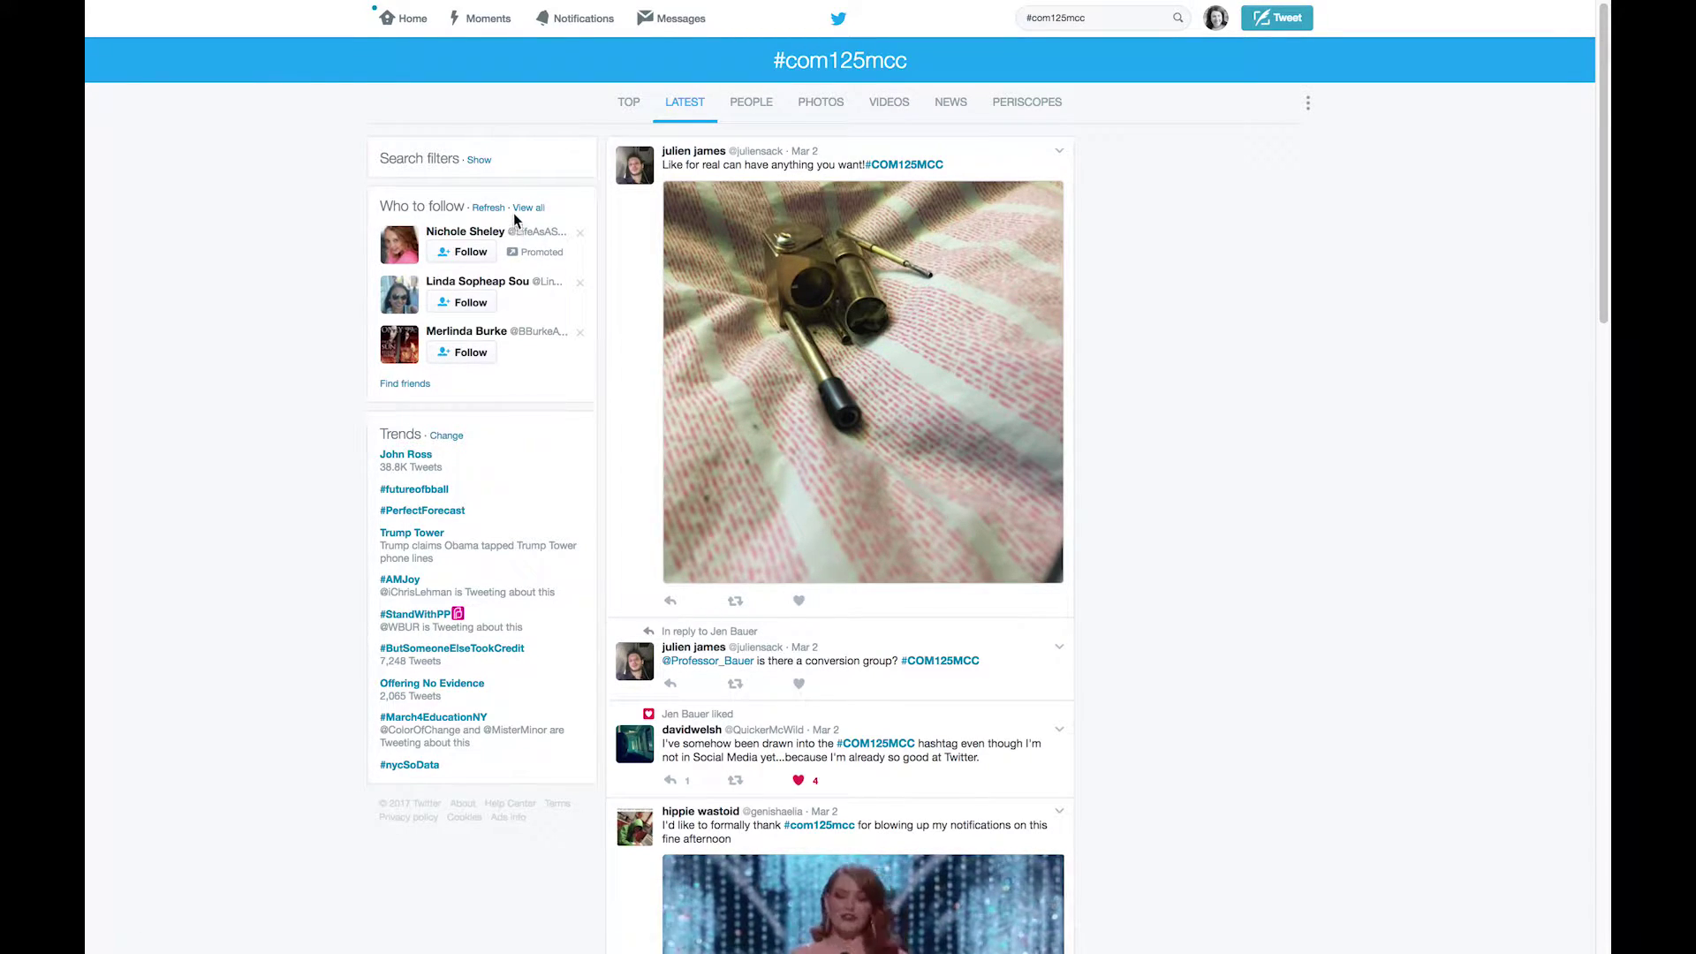
Switch back to TweetDeck and view the column names in the expanded sidebar, leaving the sidebar collapsed
mouse_move(395, 8)
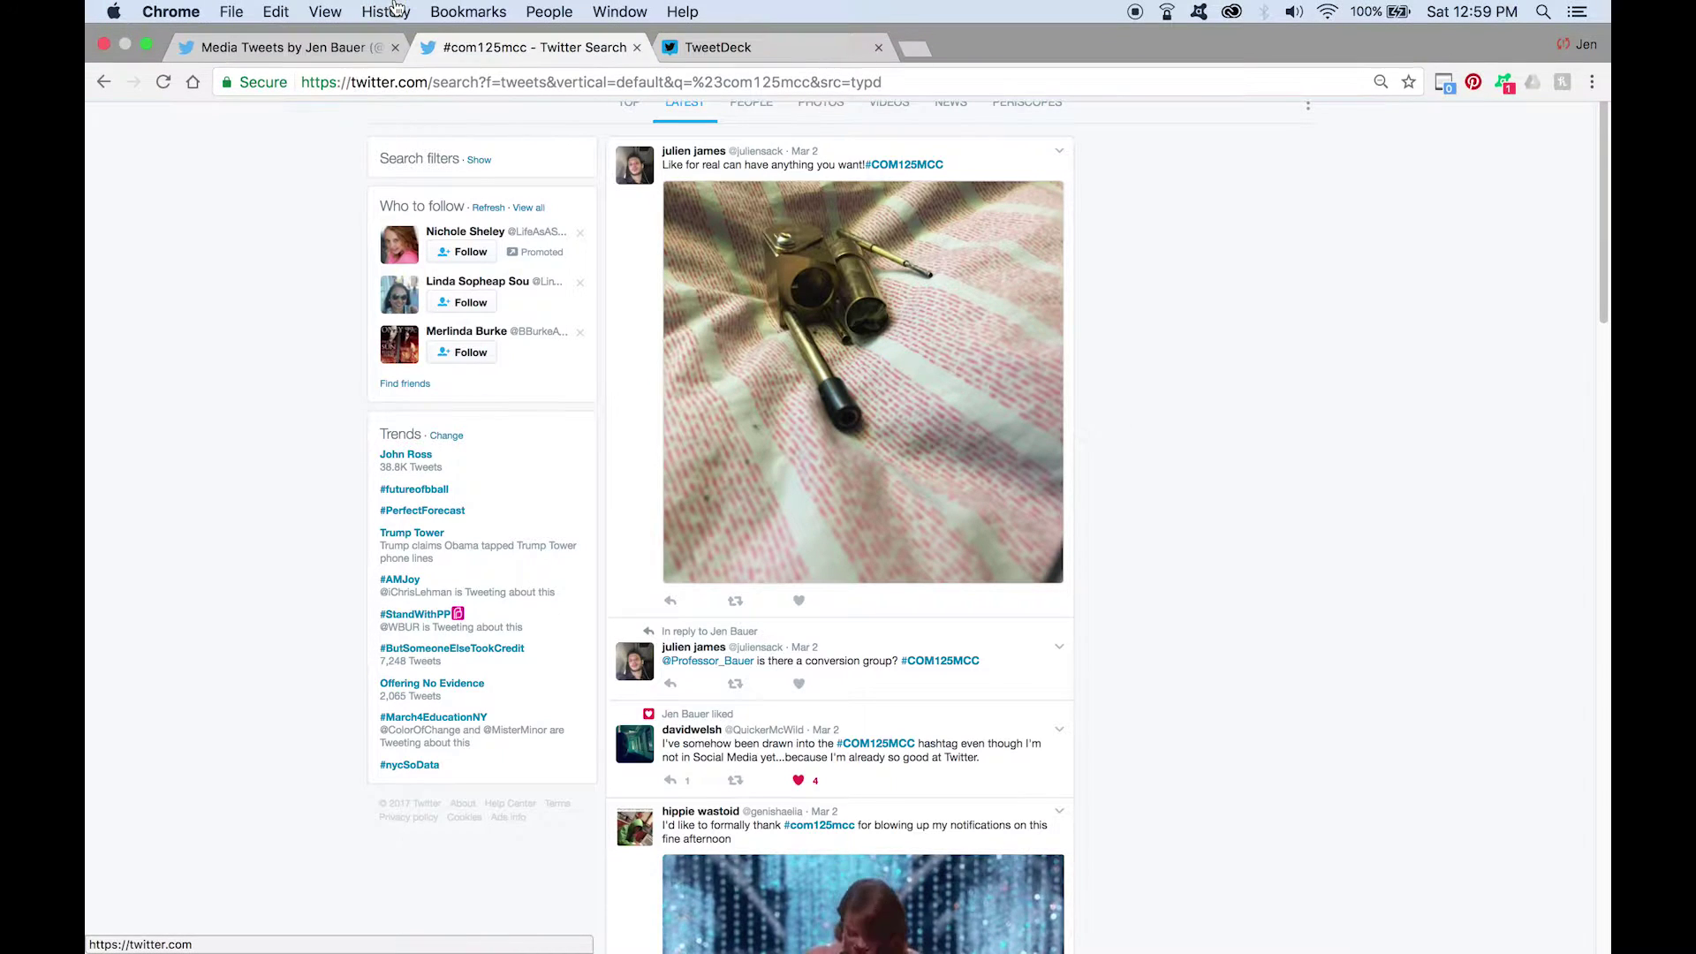
left_click(733, 47)
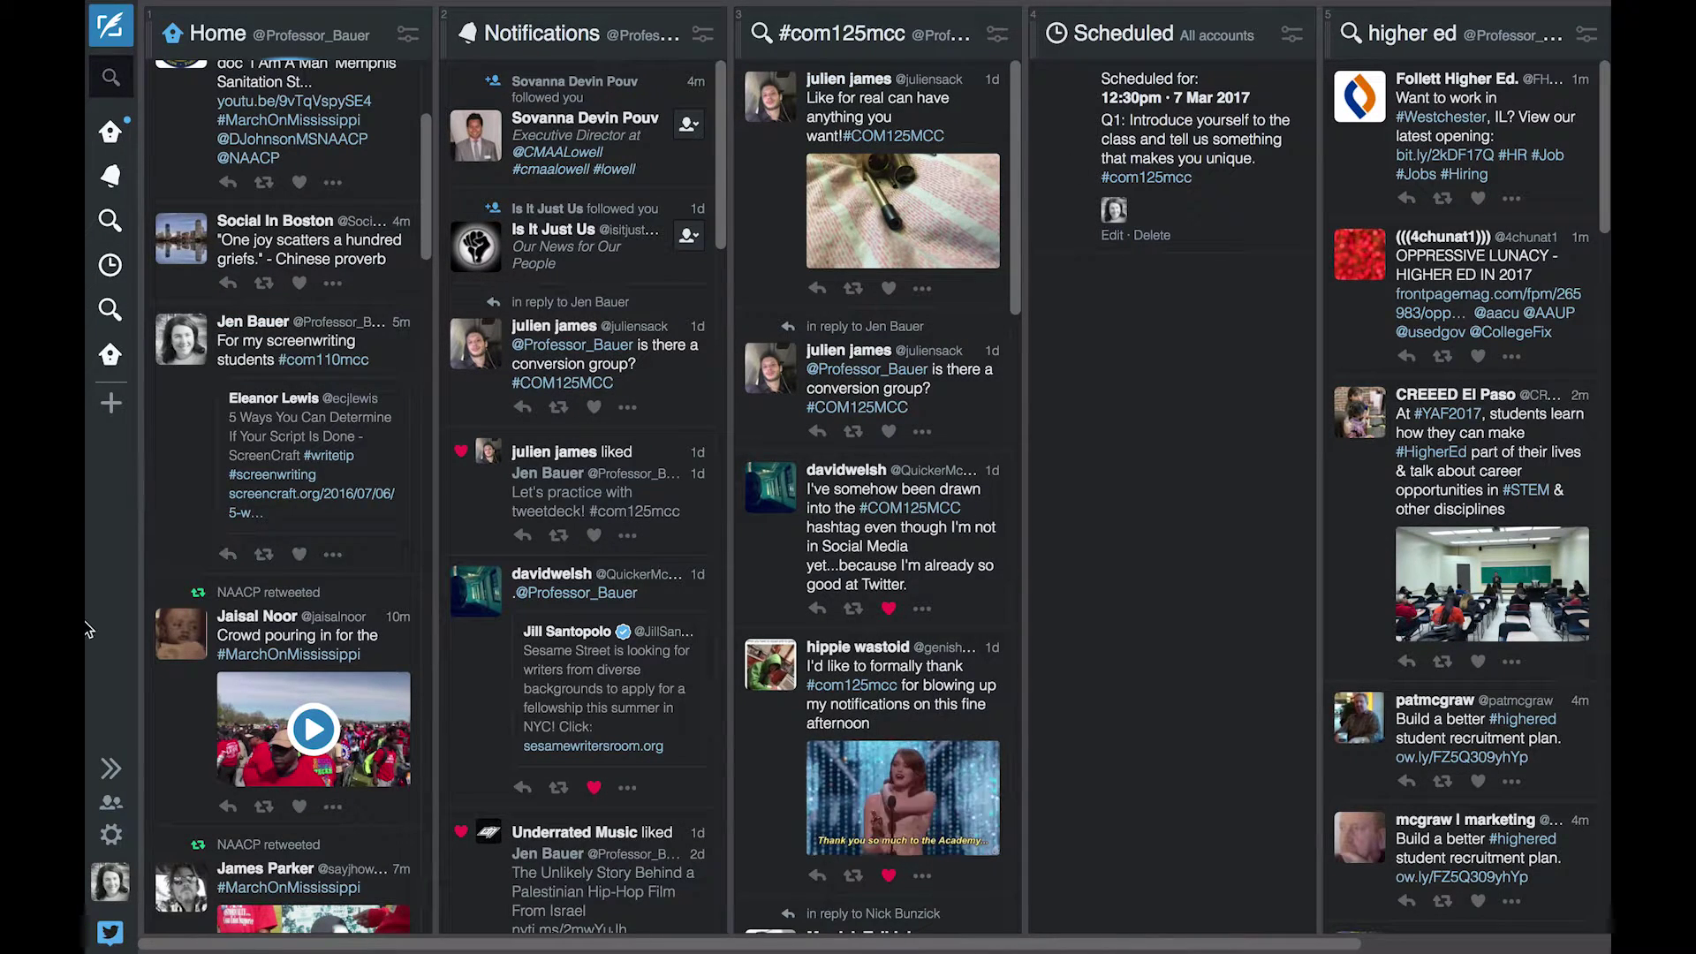
left_click(106, 768)
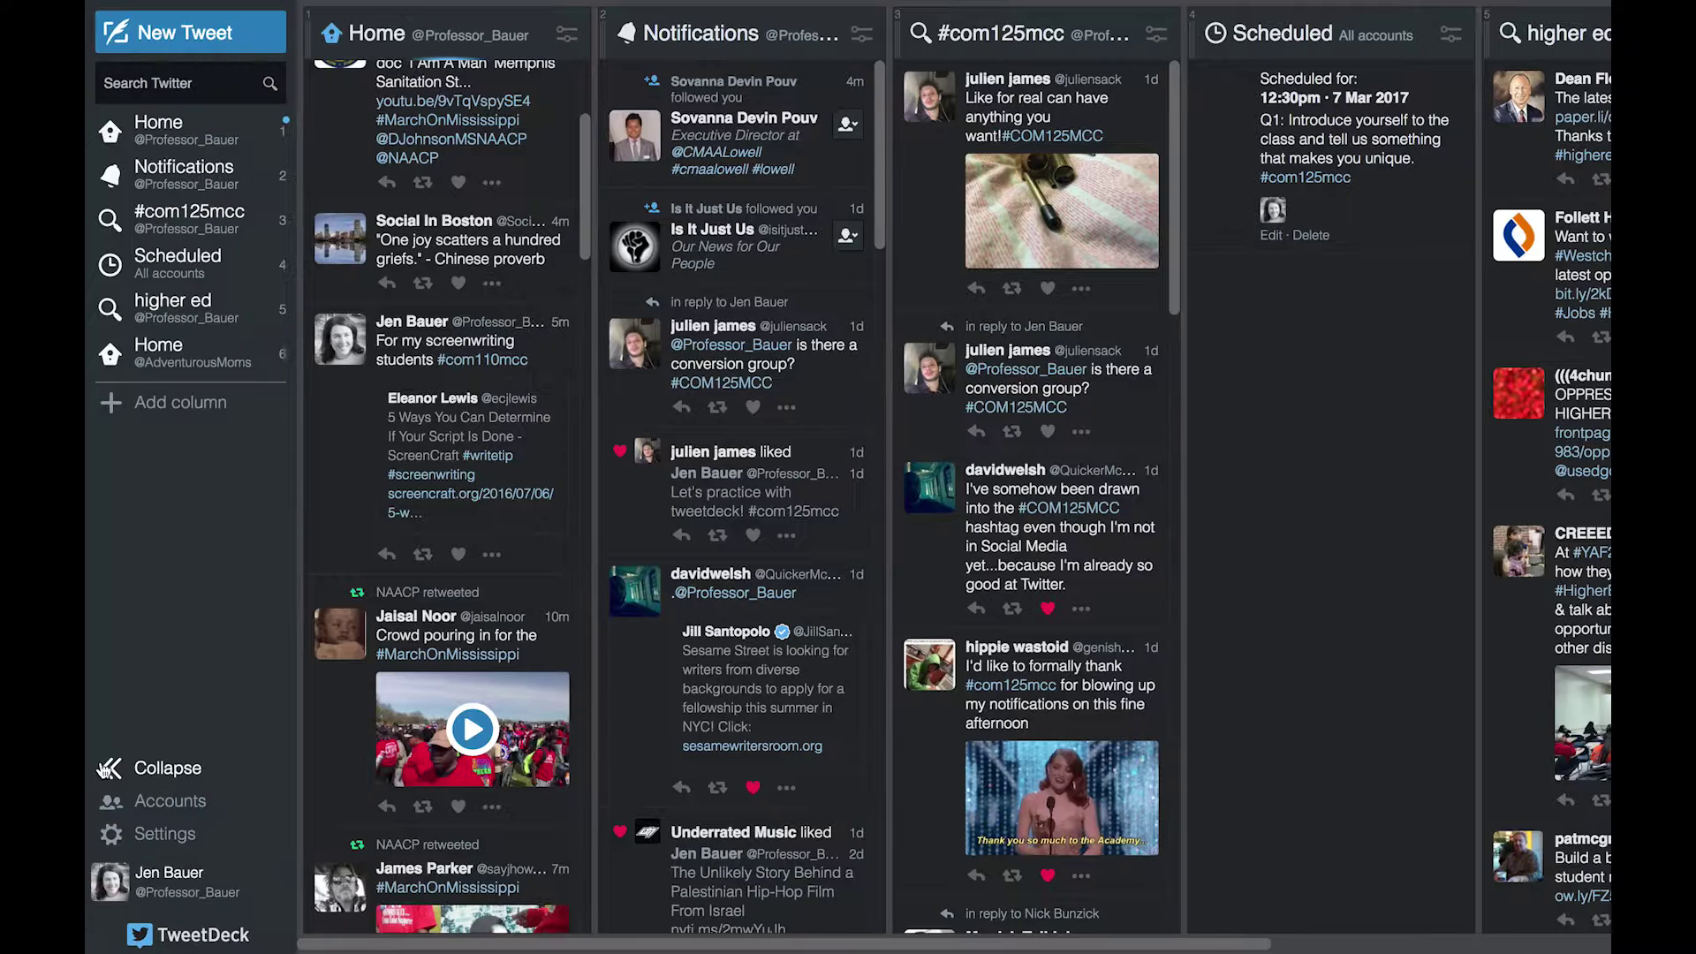
left_click(106, 769)
left_click(106, 768)
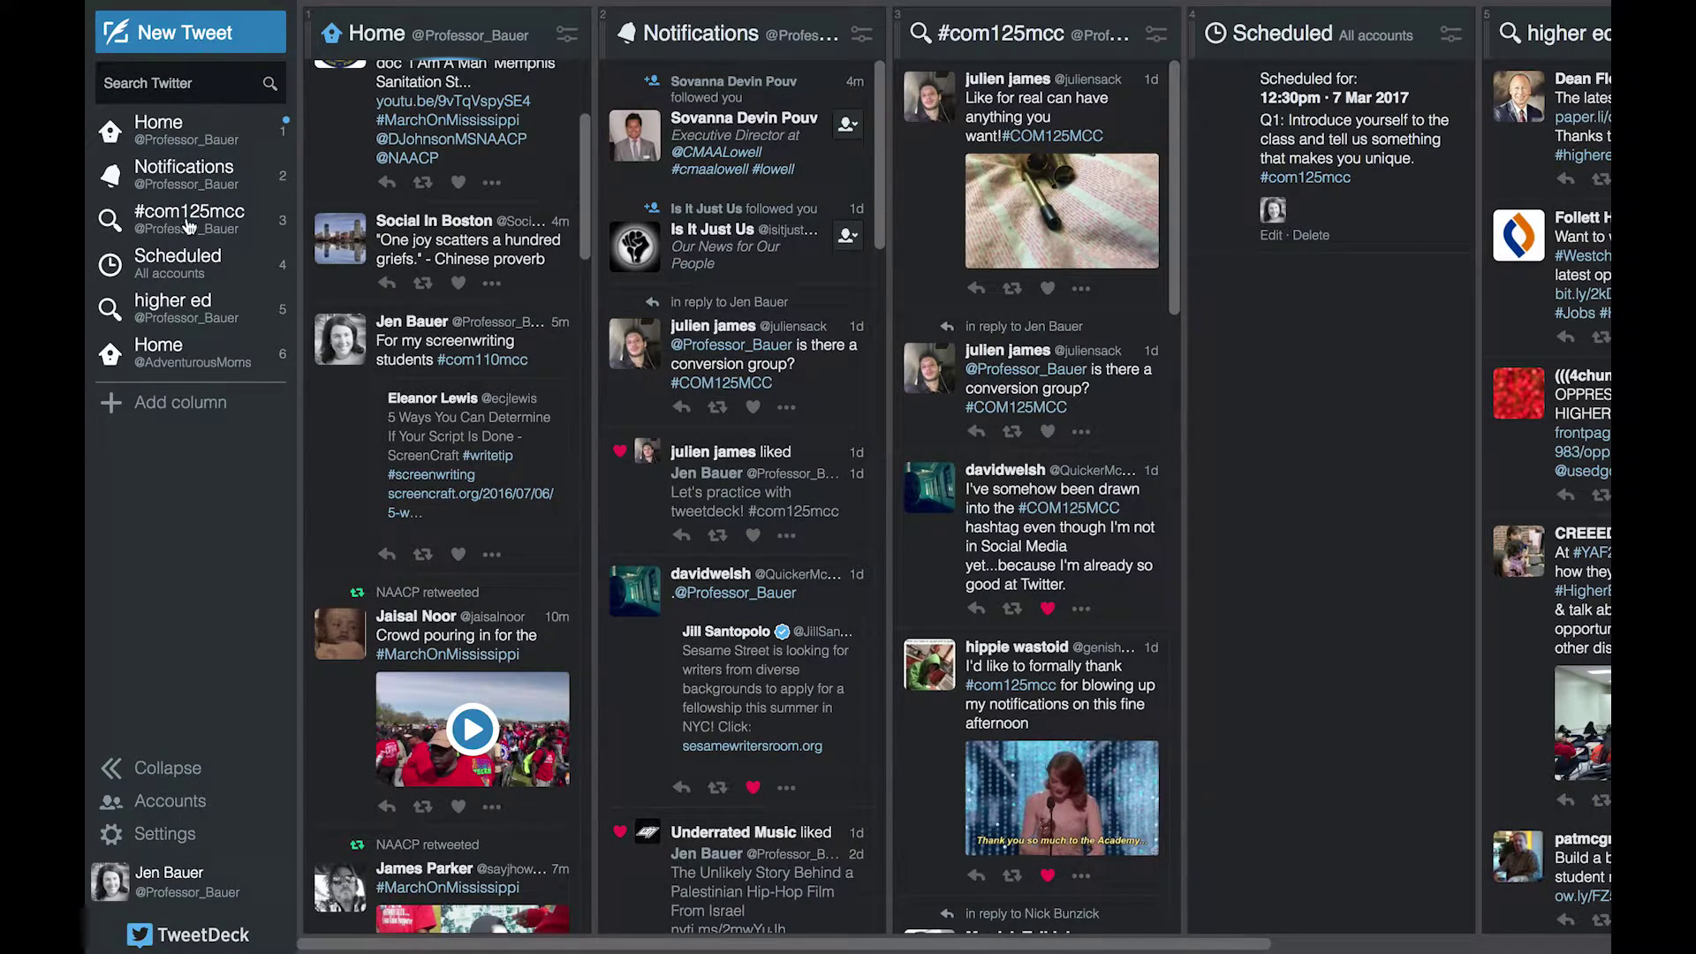
left_click(144, 768)
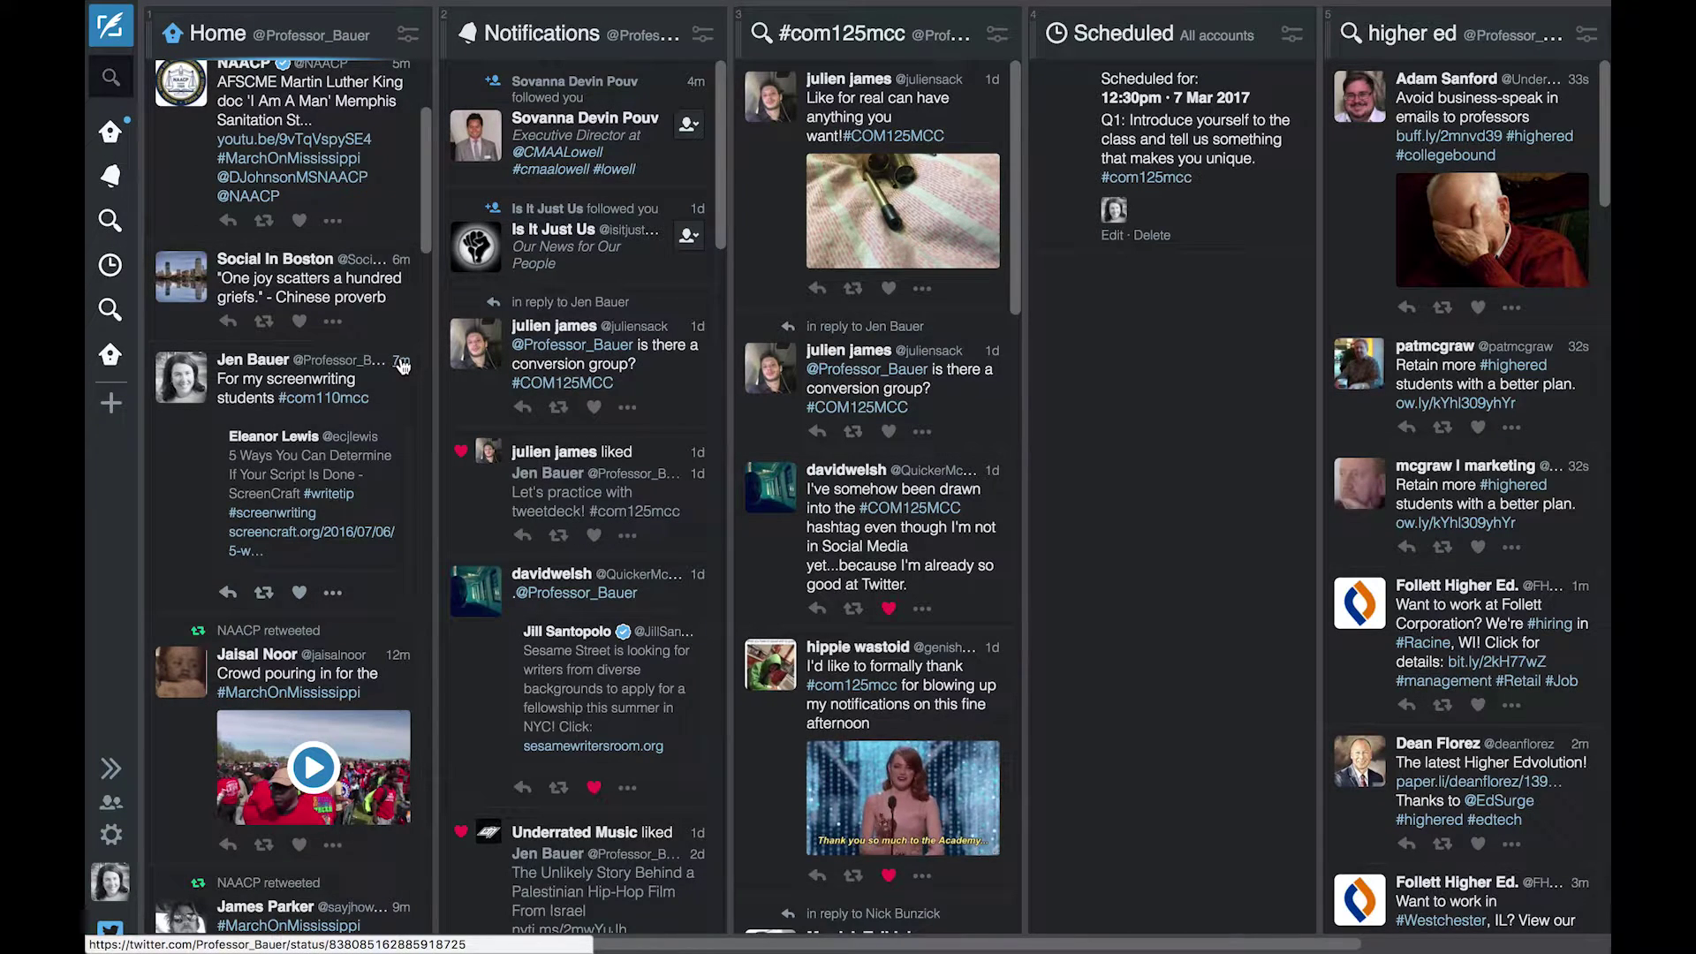
Look over the Home column and highlight the question text of the scheduled tweet for 7 Mar 2017
scroll(393, 190, "down", 5)
scroll(393, 191, "up", 5)
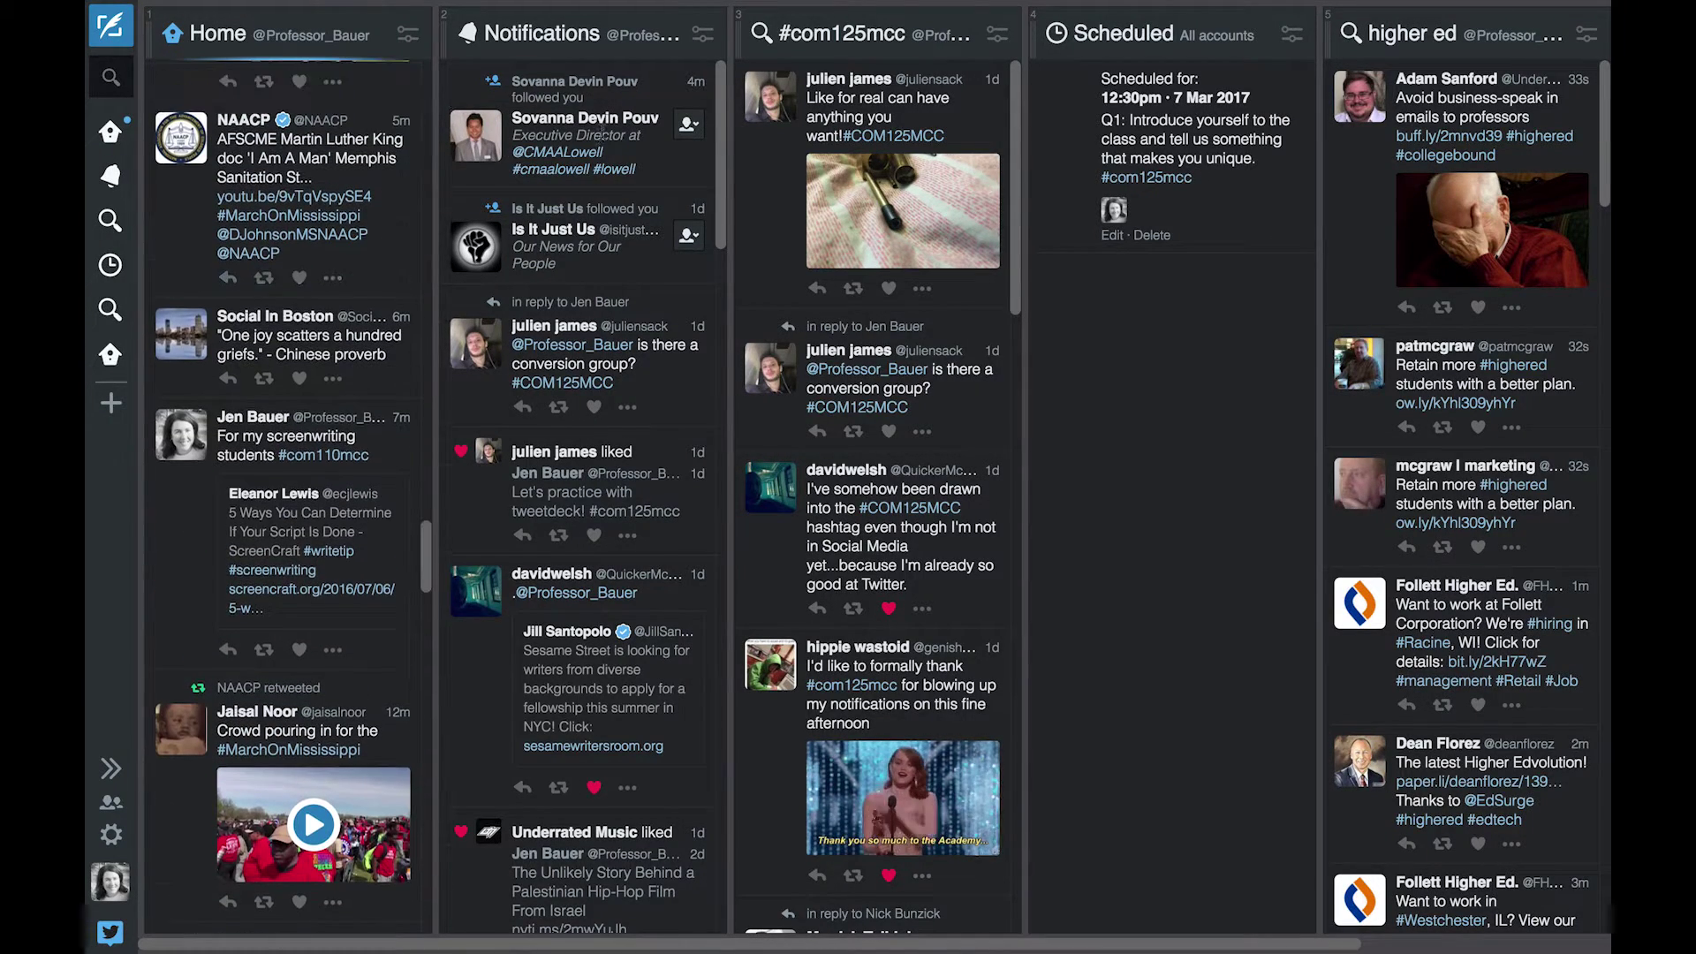
scroll(799, 166, "down", 2)
scroll(799, 166, "up", 2)
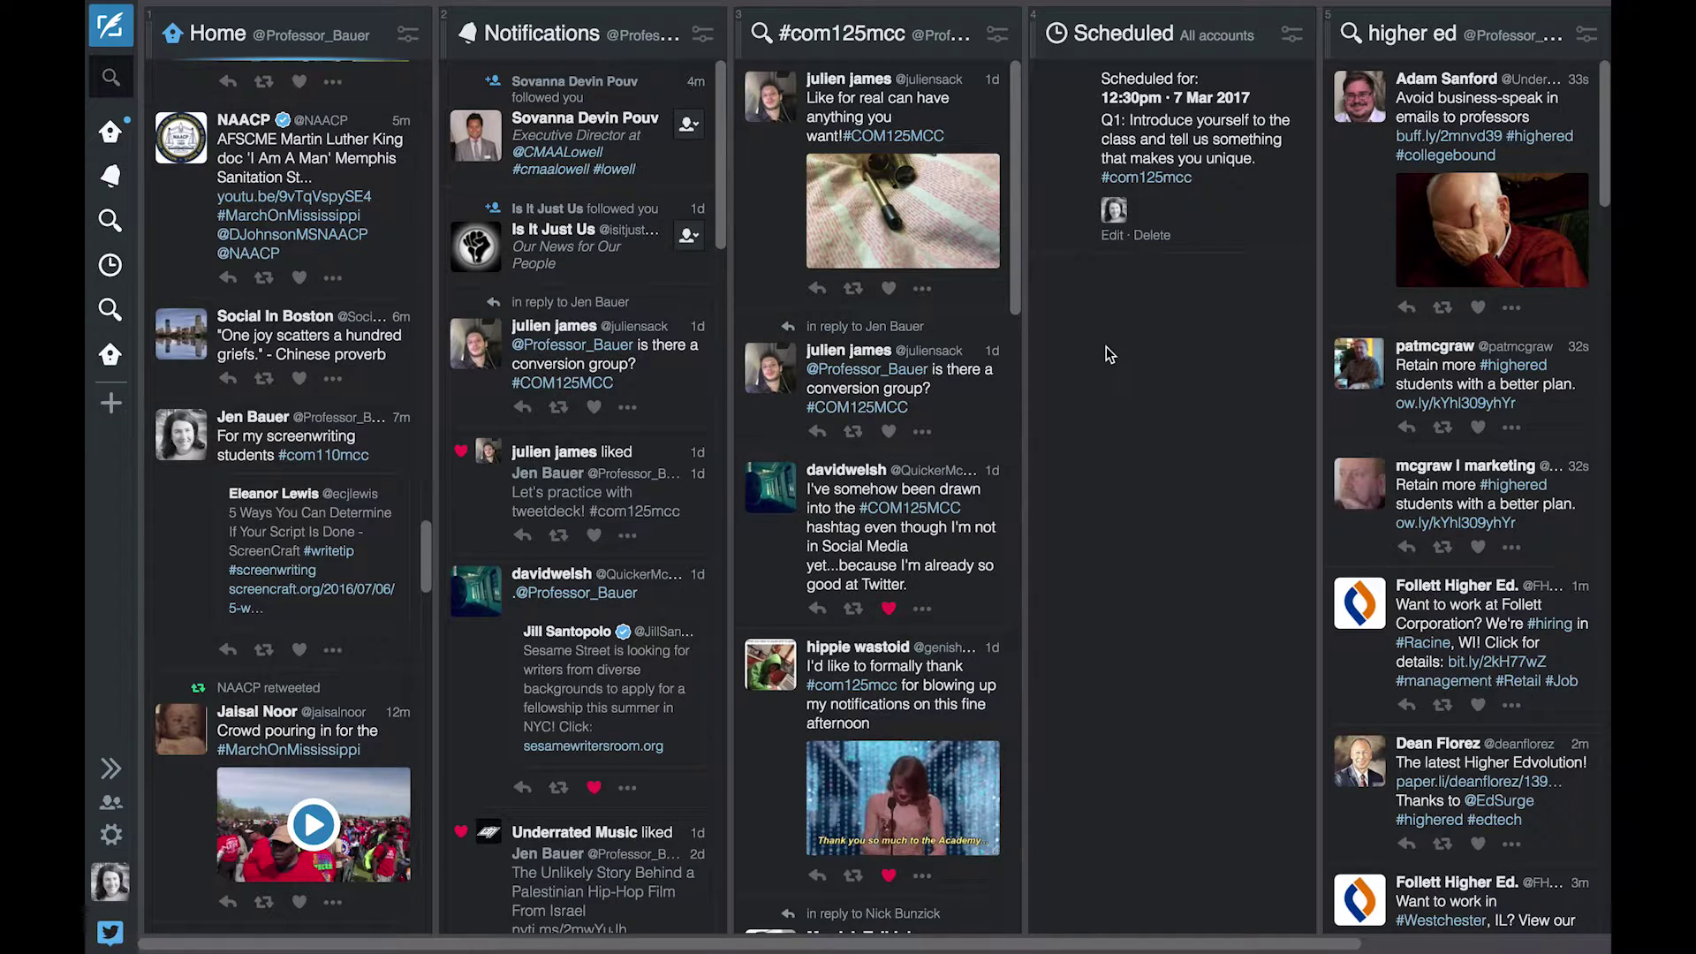
left_click_drag(1103, 120, 1226, 180)
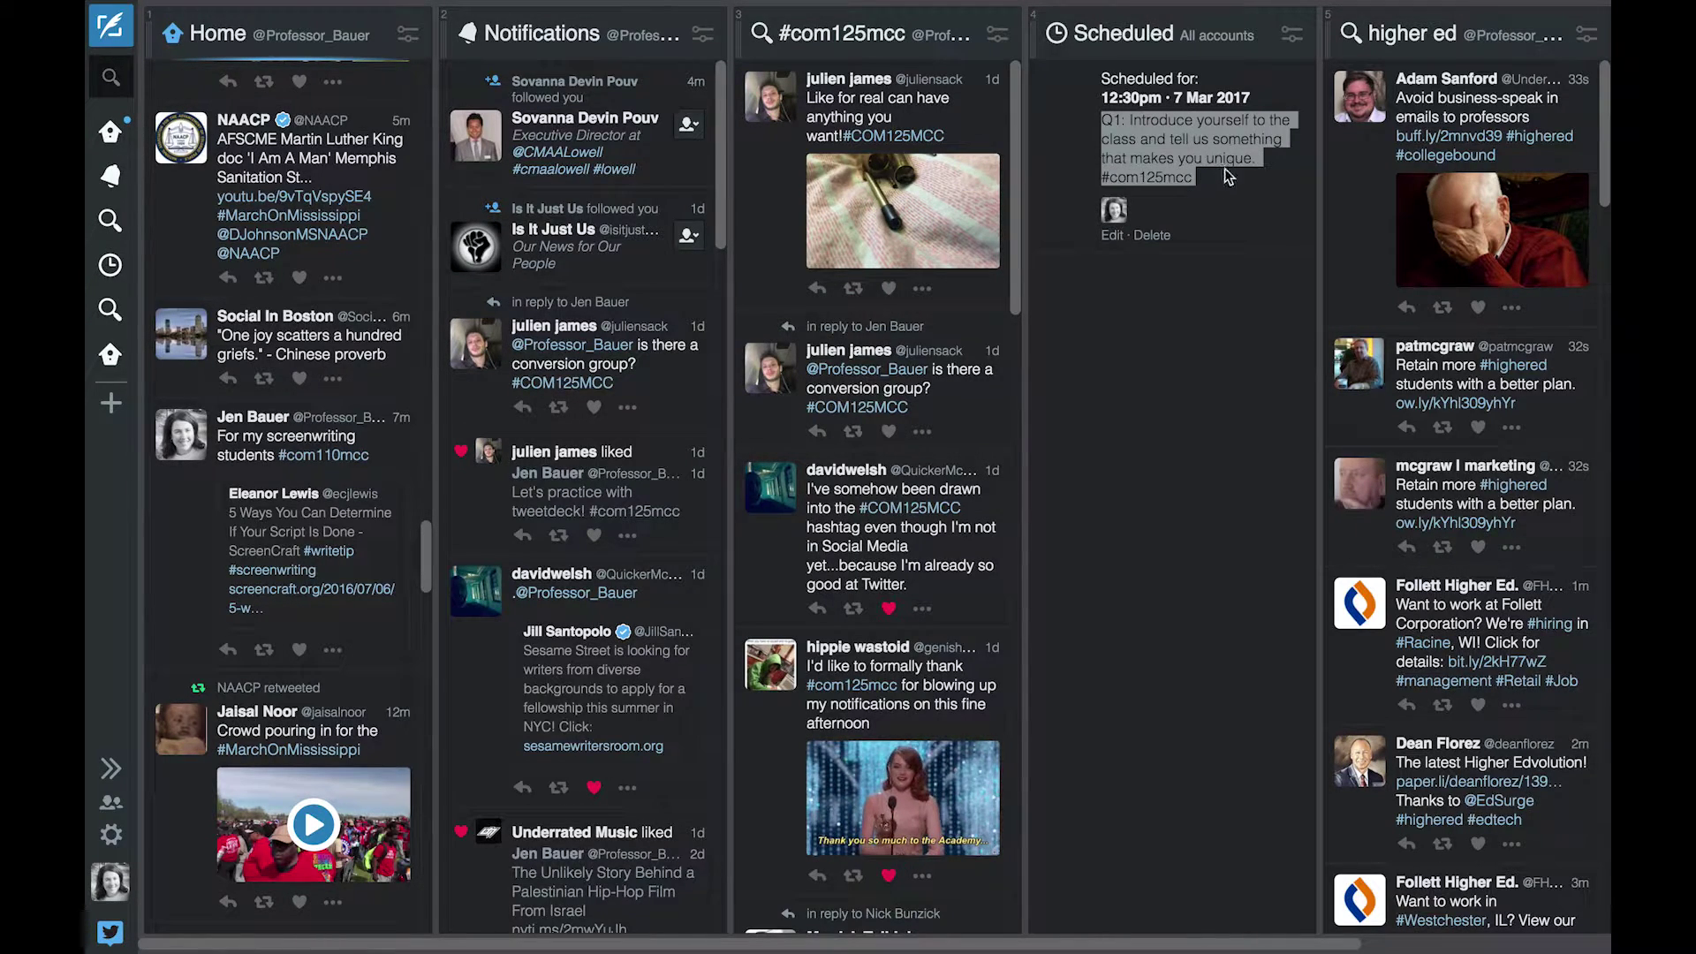
left_click(1133, 120)
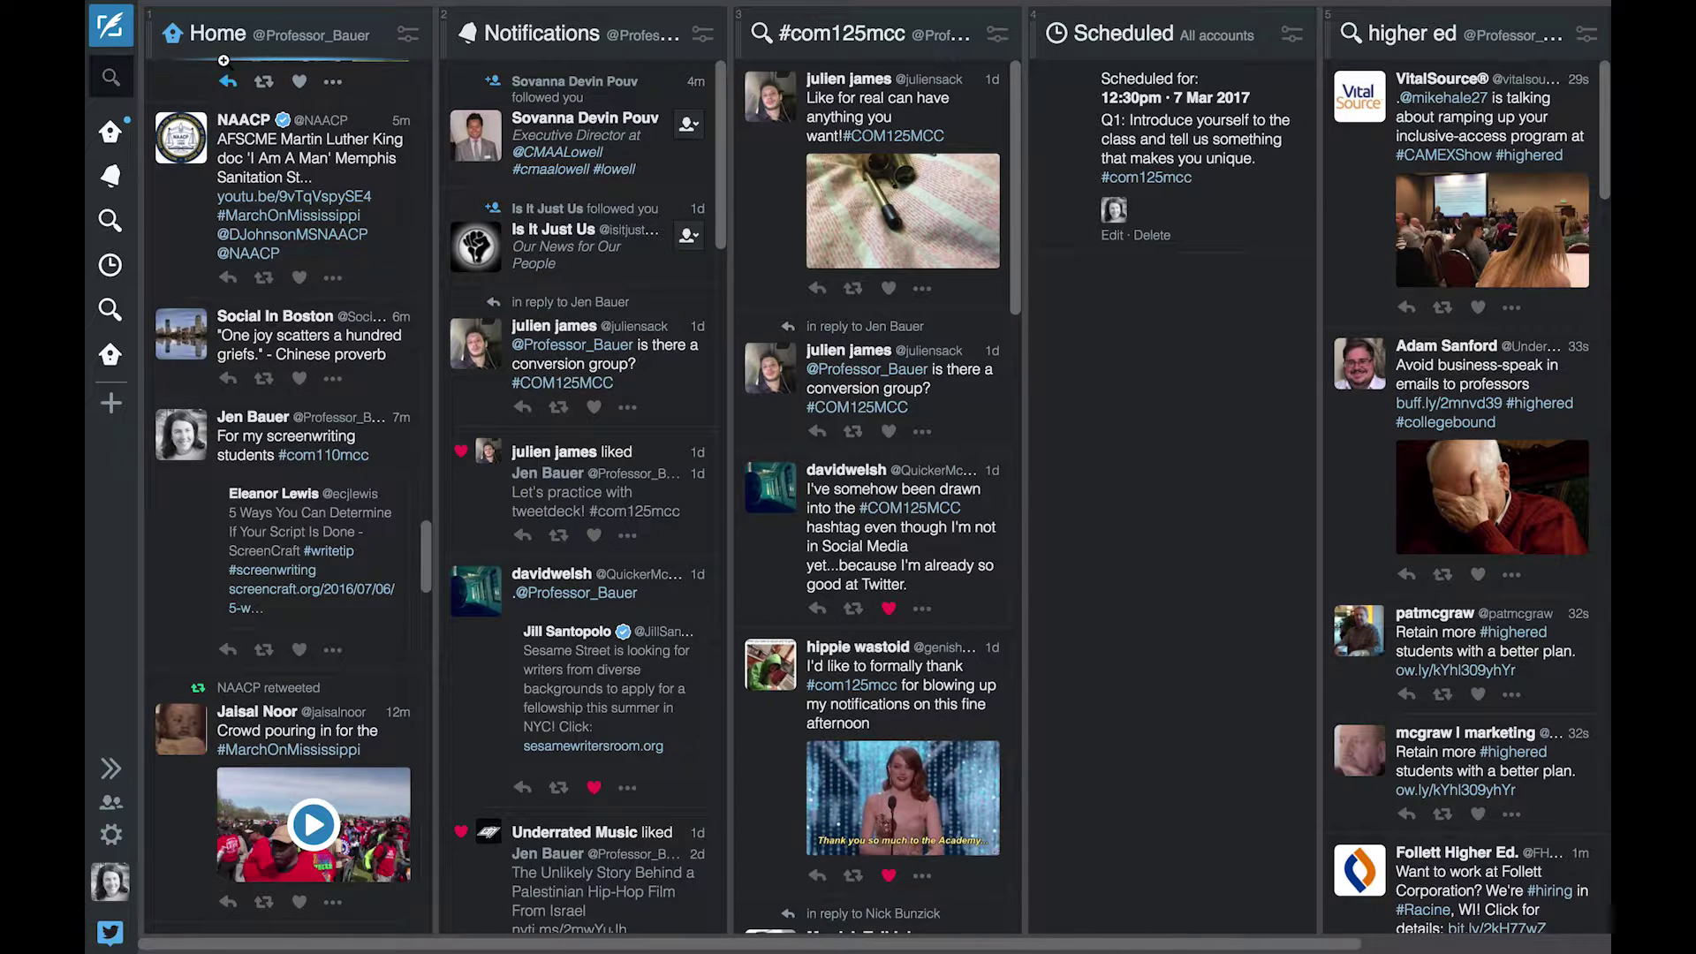
Draft a new tweet reading "A1: #com125mcc" and close the composer without sending it
left_click(113, 31)
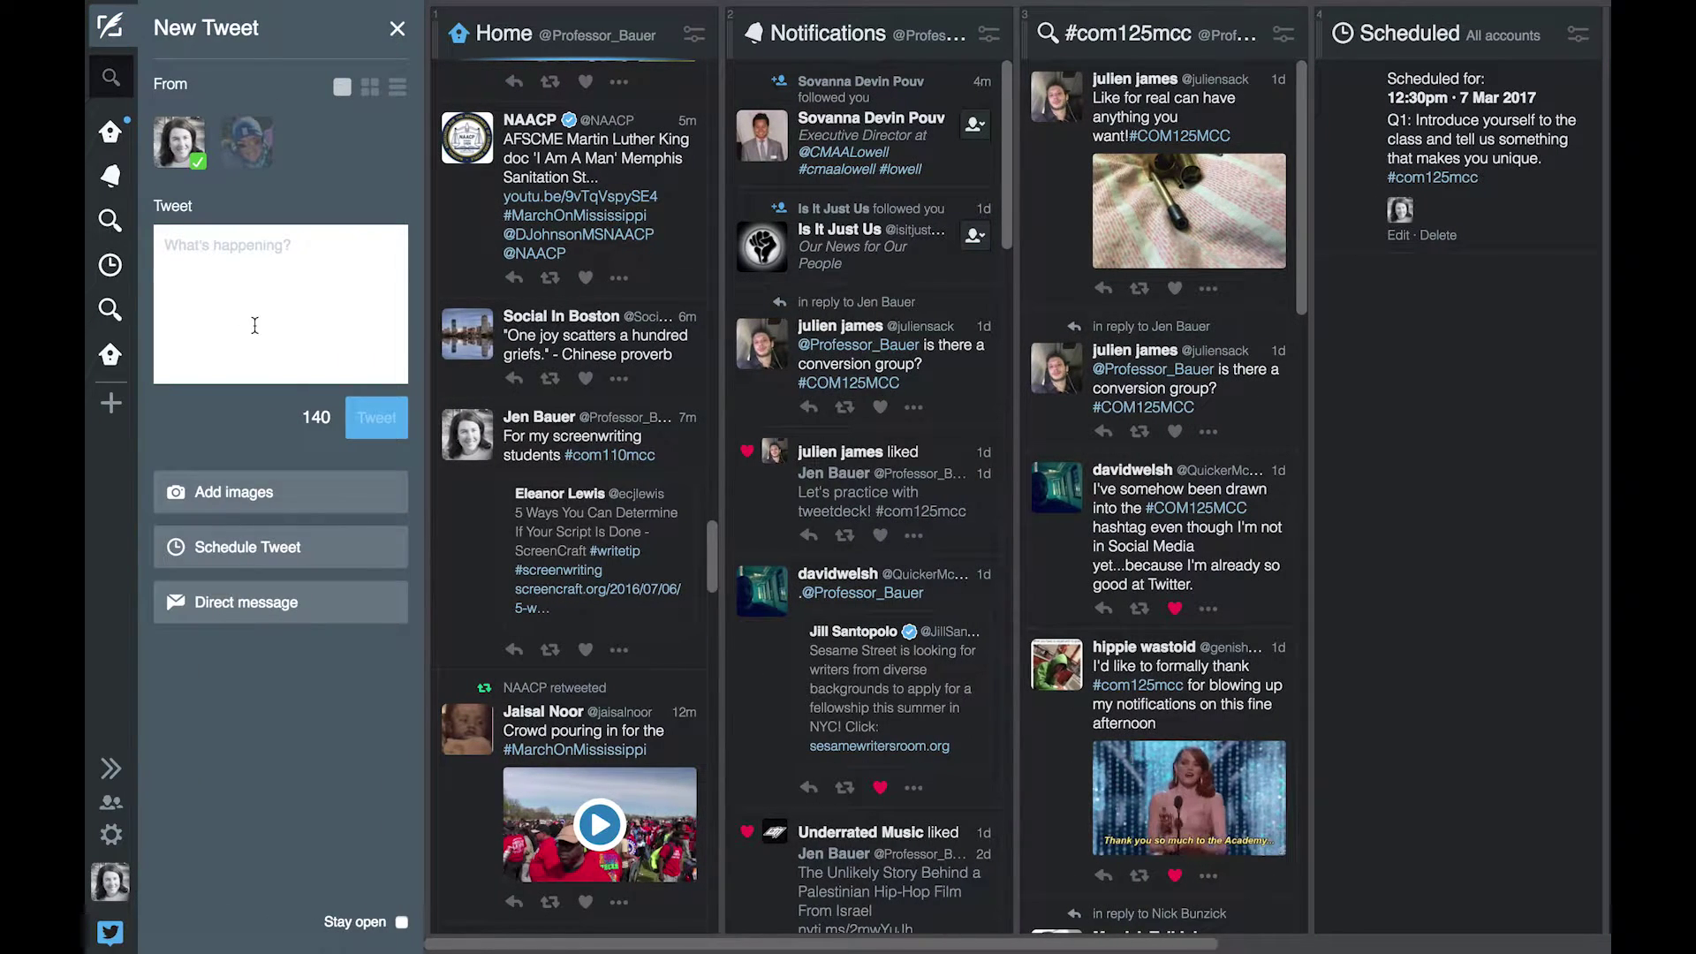
type("A")
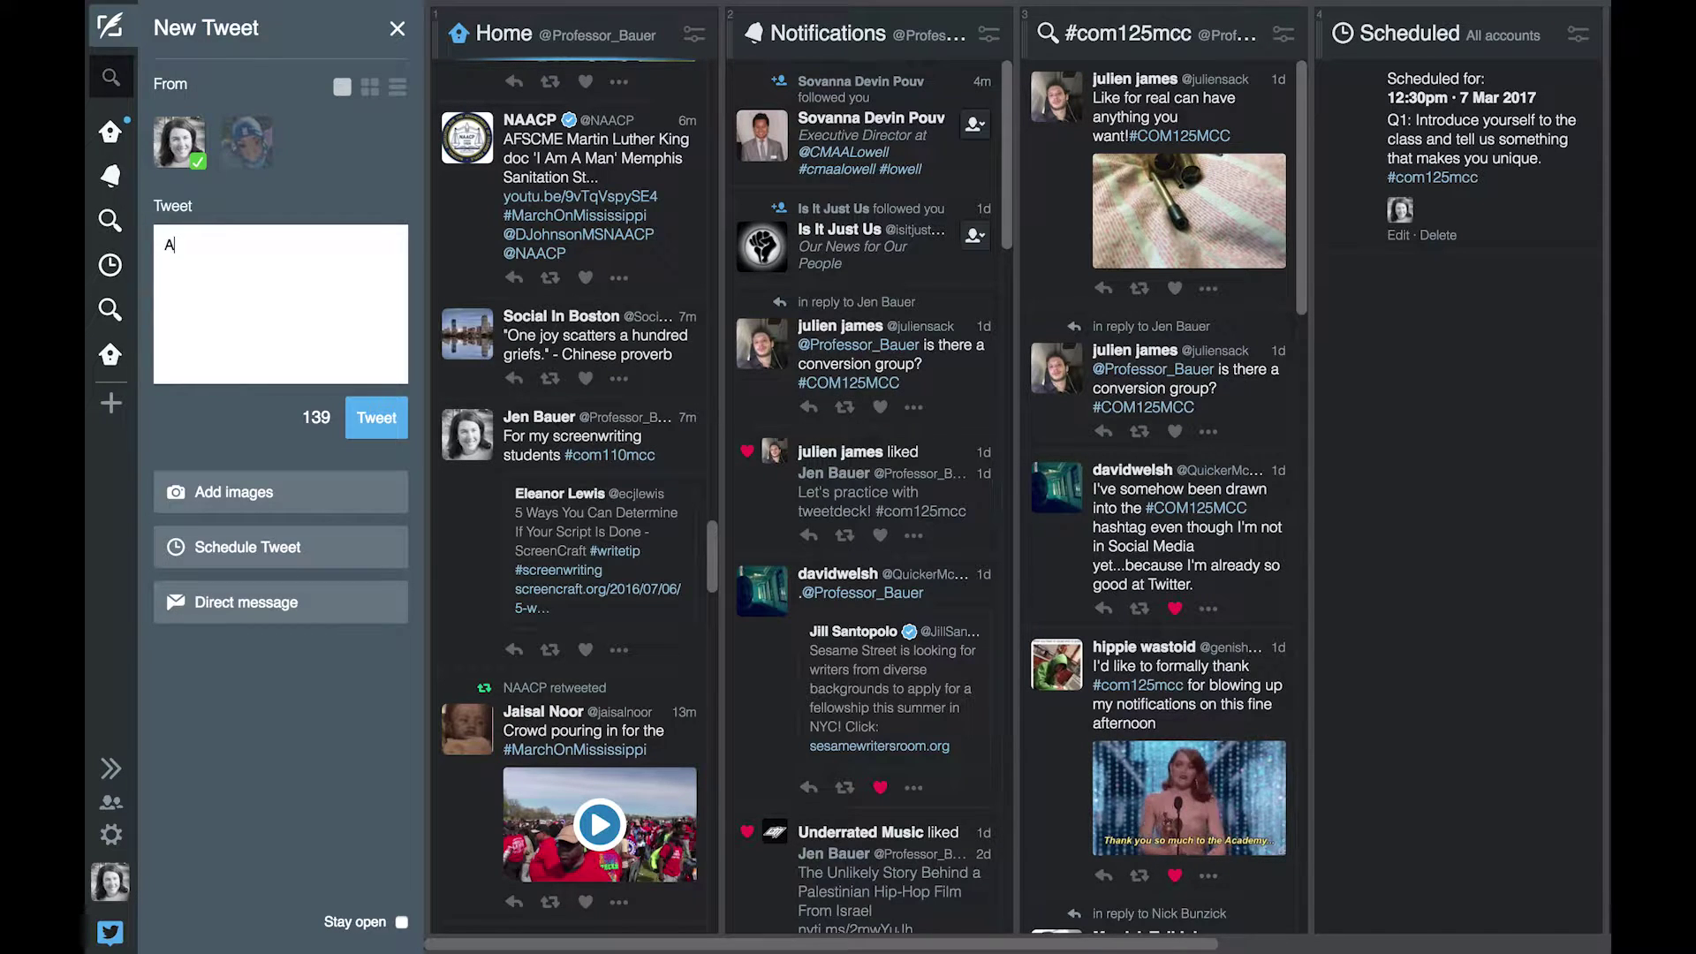
type("1: #com125mcc")
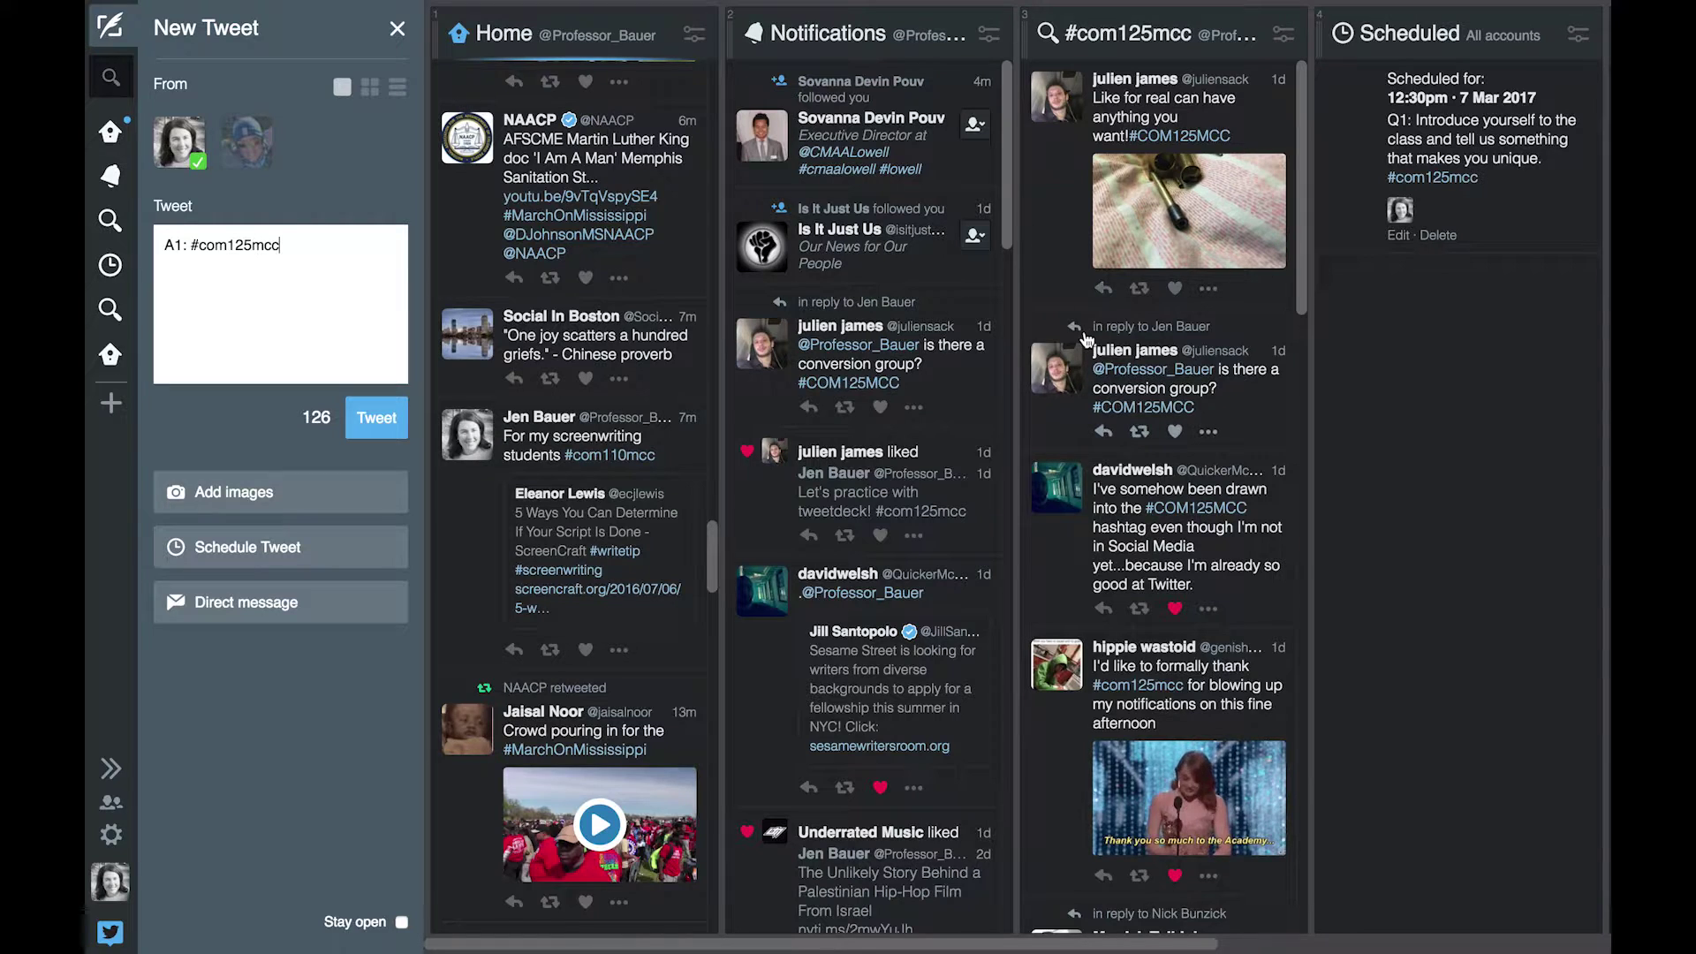
left_click(400, 33)
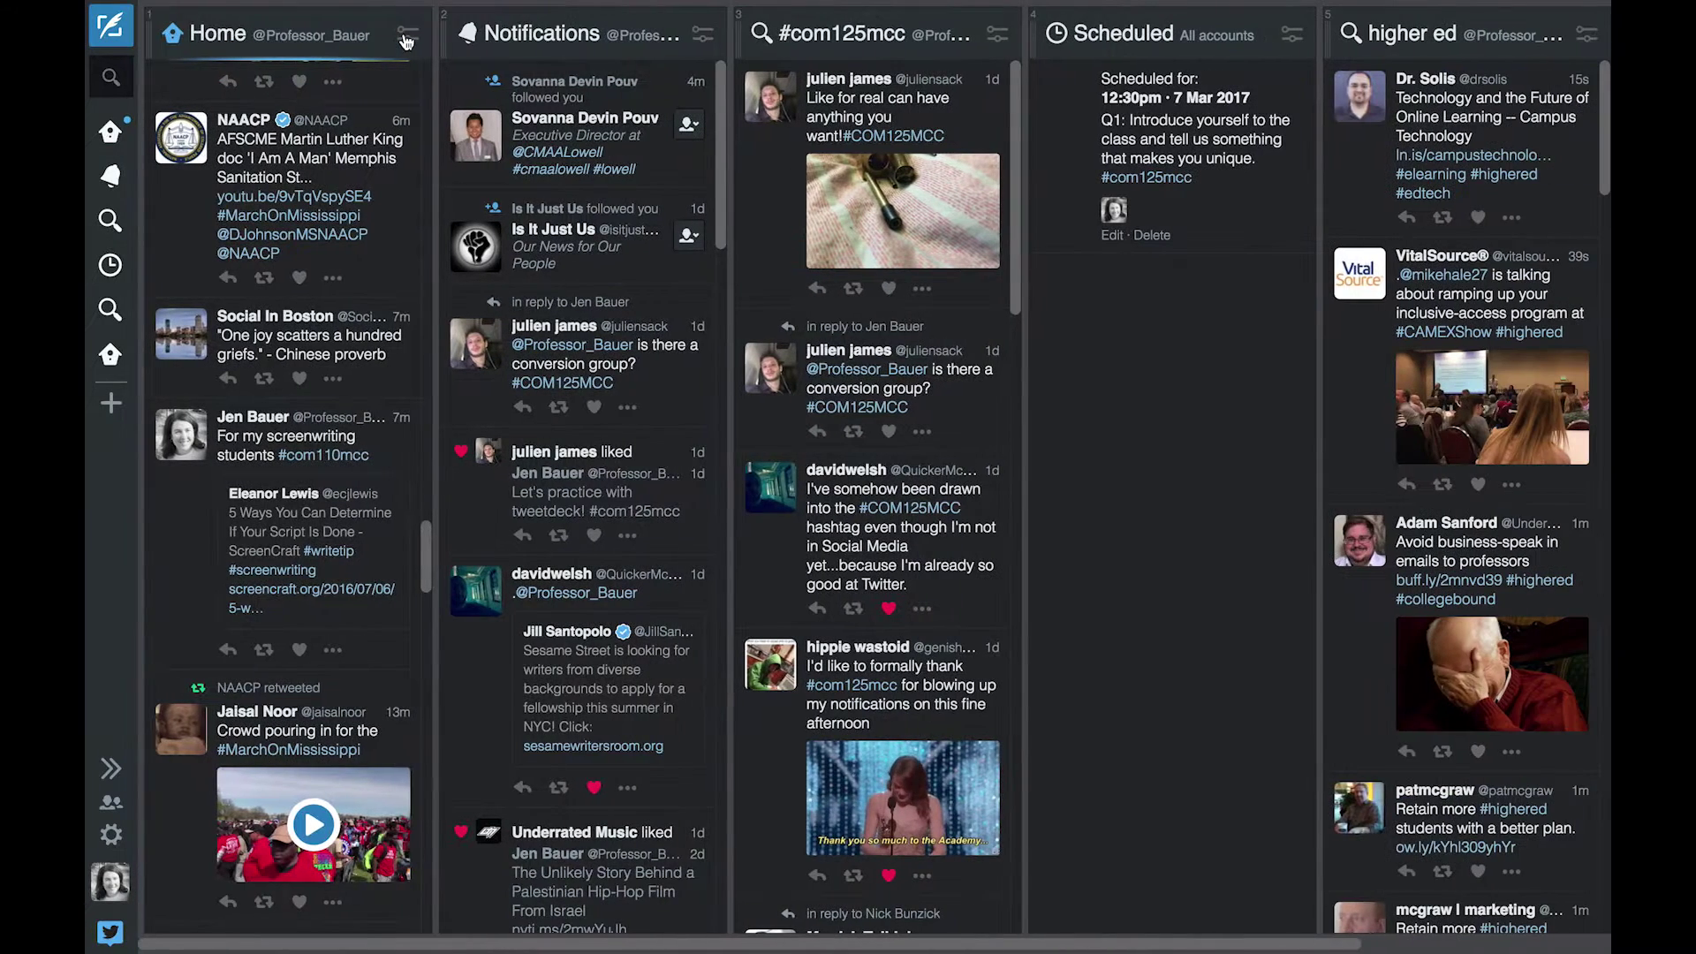
Add a new search column for the hashtag #com125mcc
left_click(115, 404)
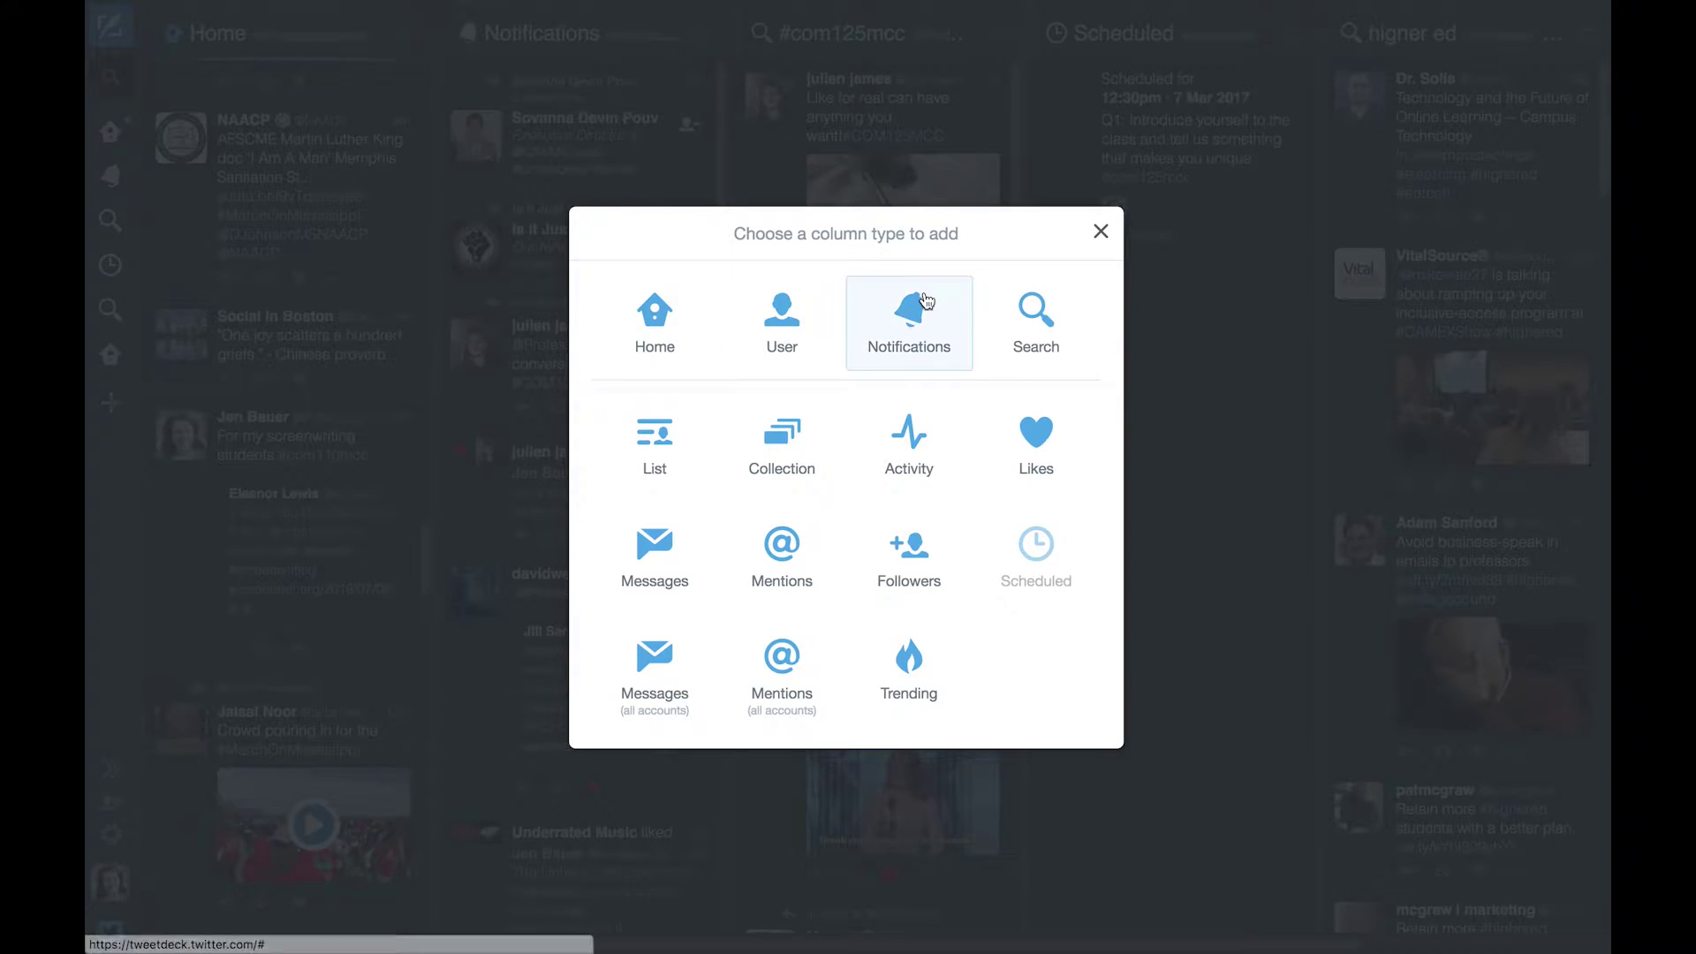
left_click(1027, 313)
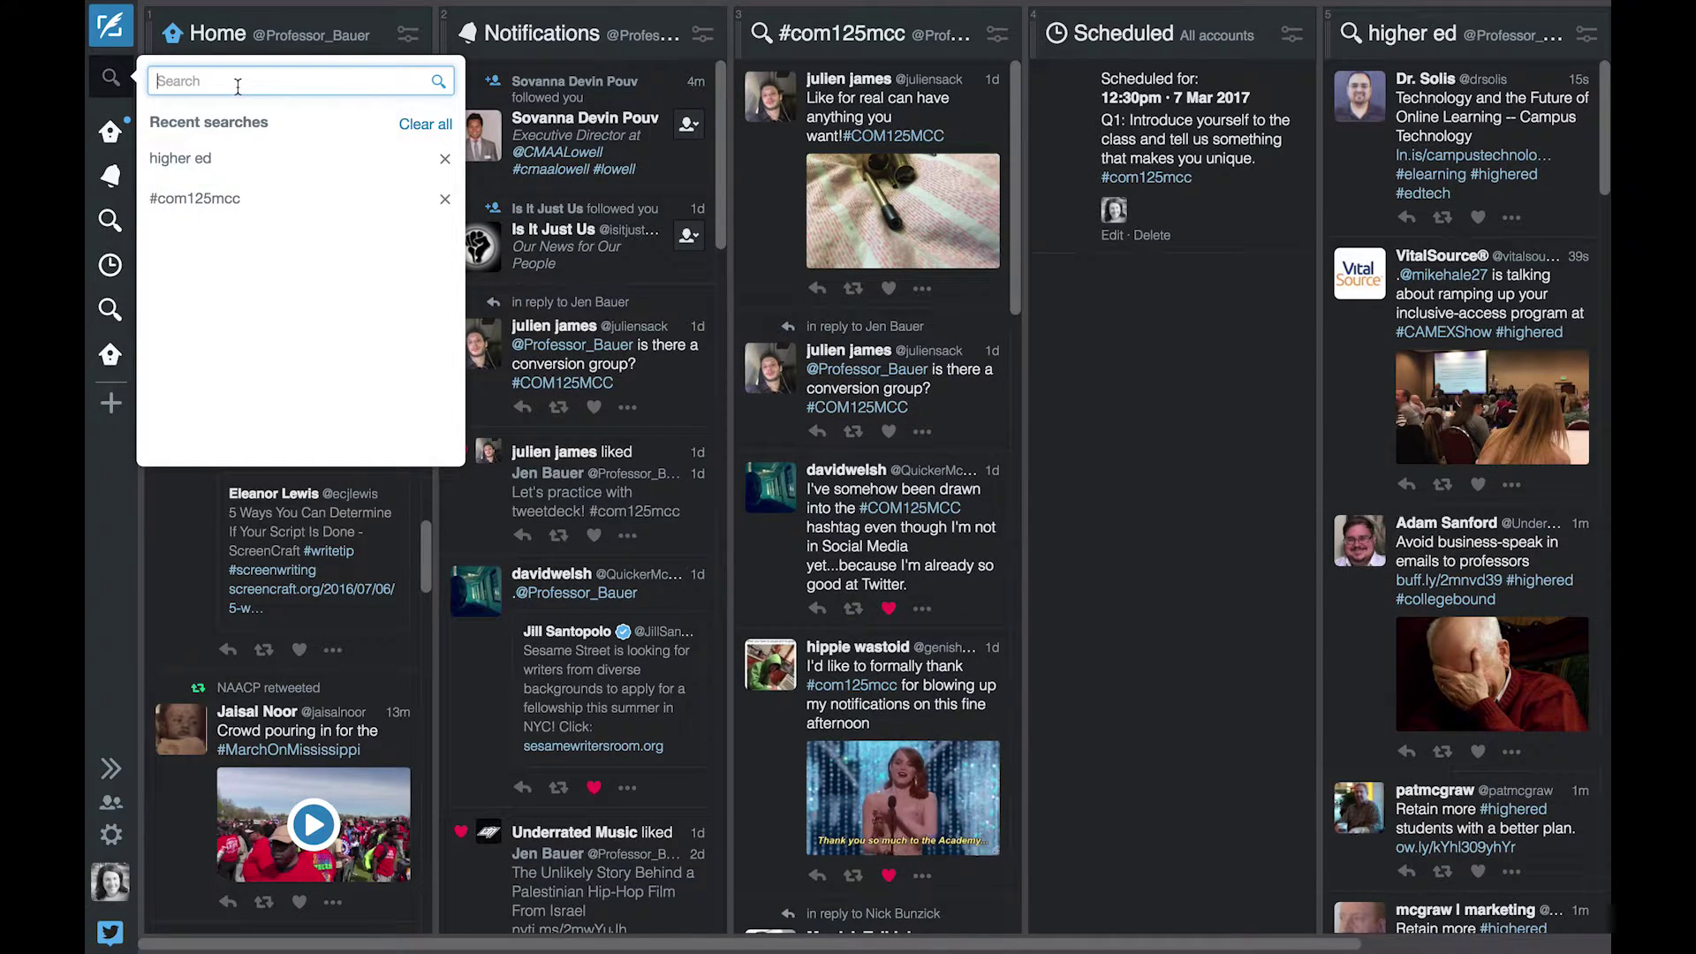
type("#com125mcc")
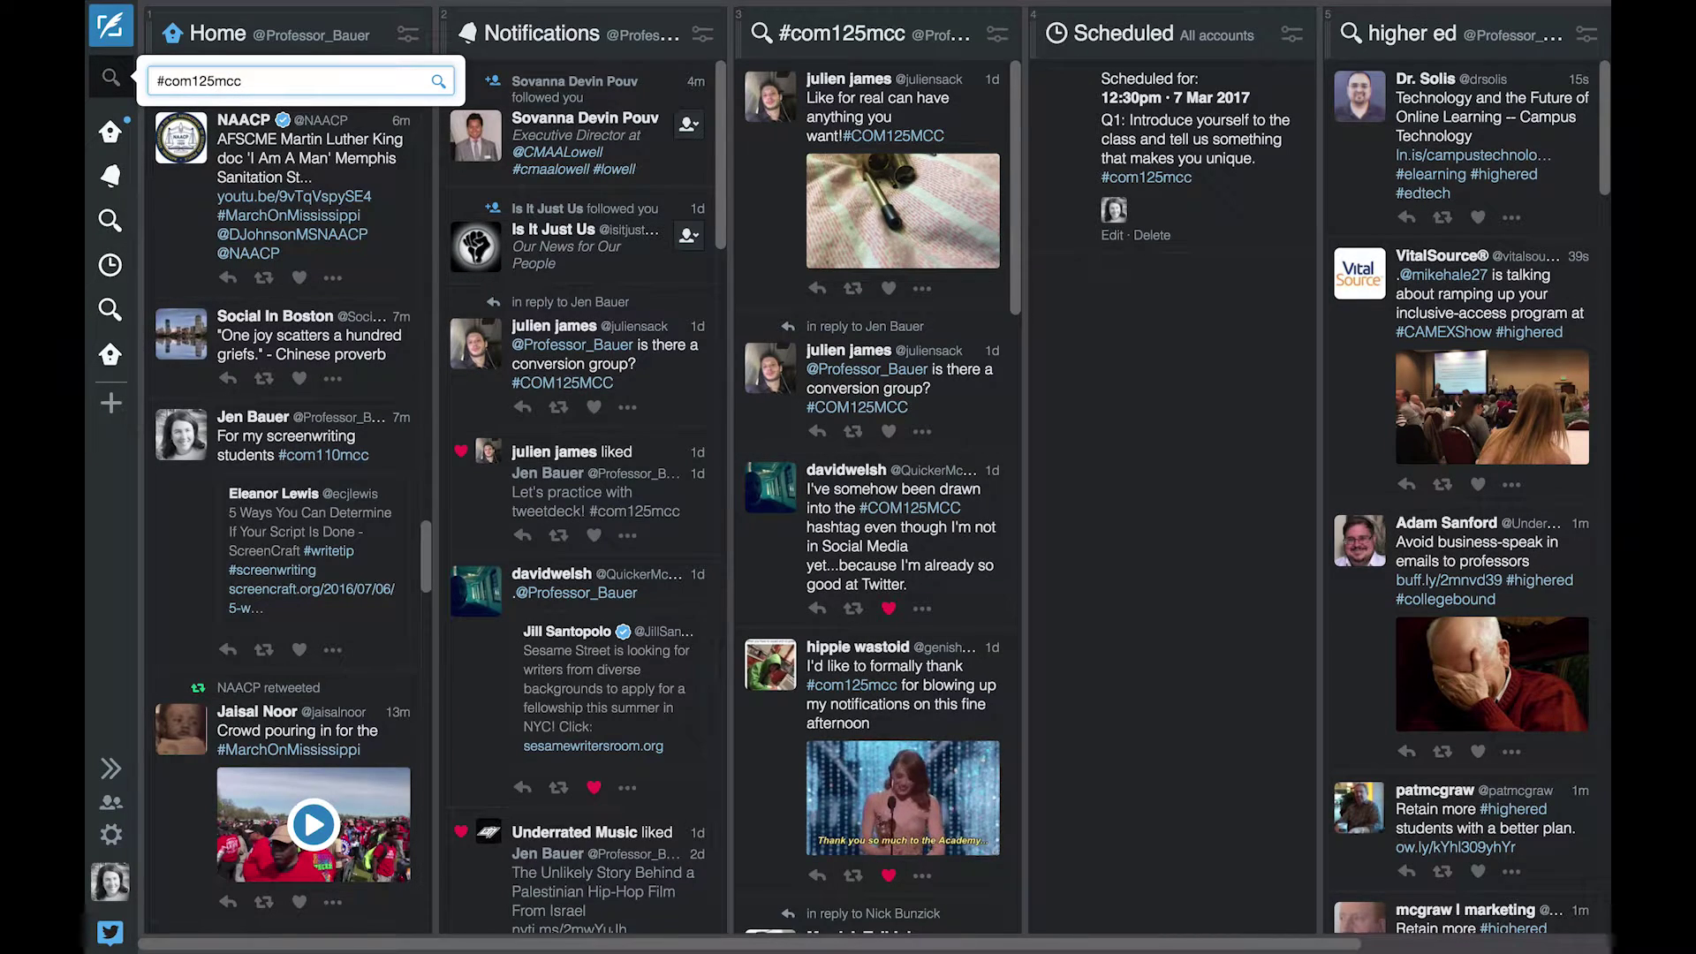
key("Return")
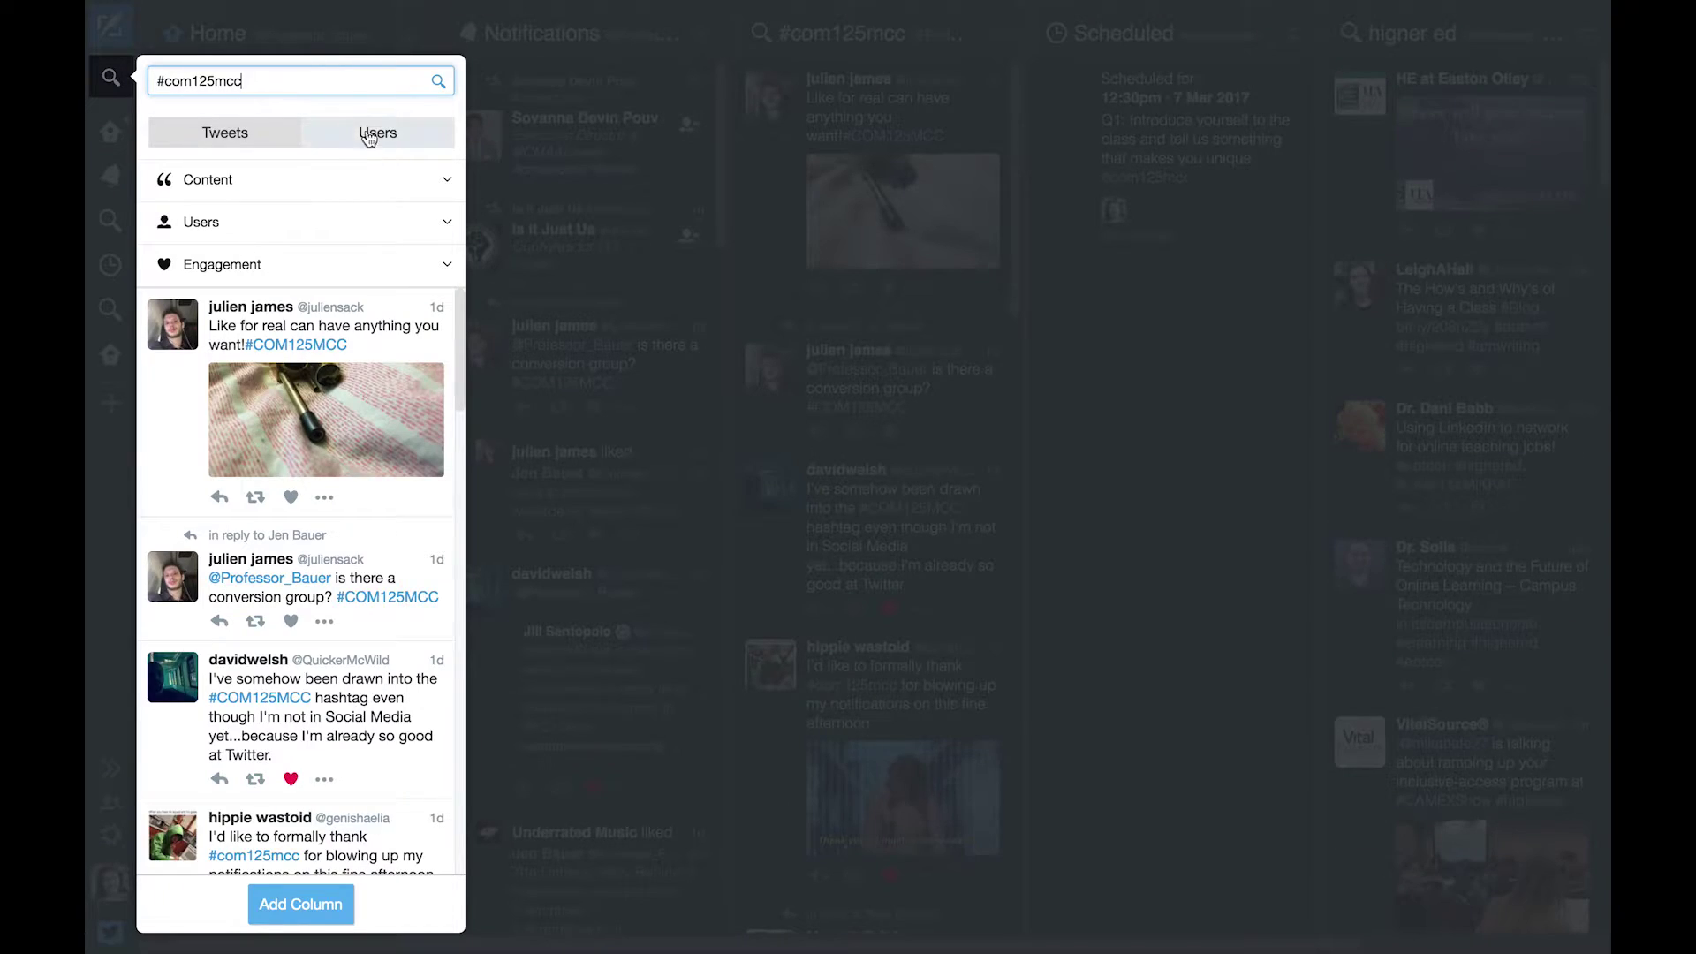
left_click(324, 907)
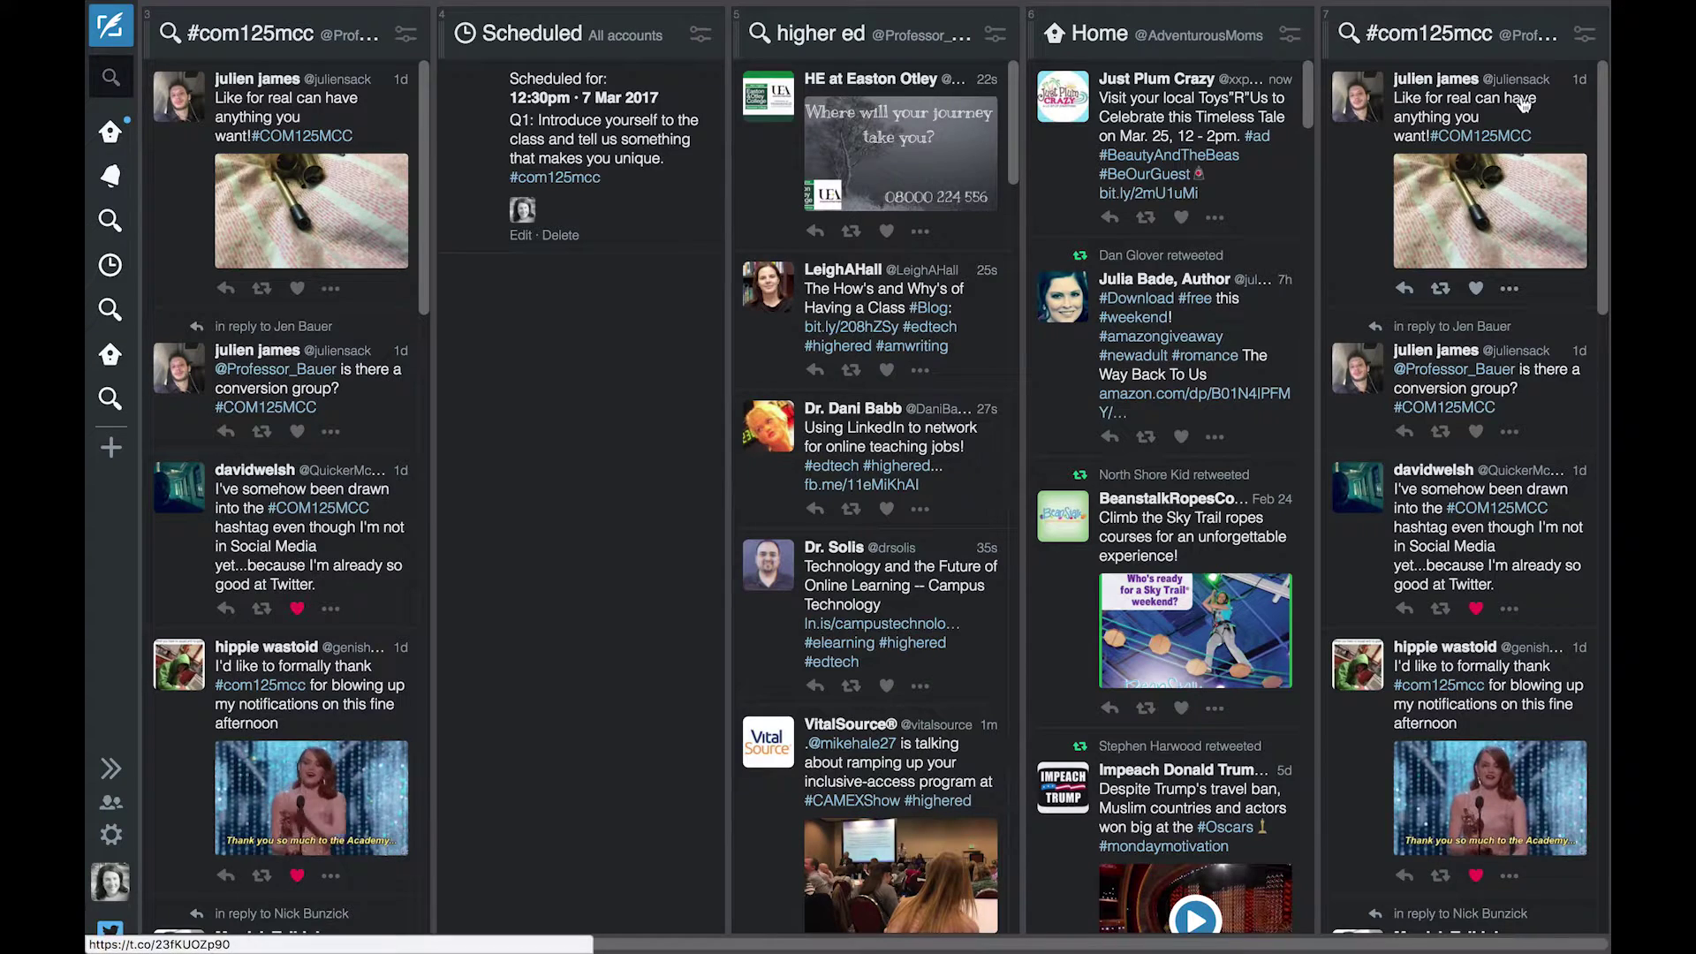
Remove the duplicate #com125mcc search column at the end of the deck through its column options
left_click(1587, 35)
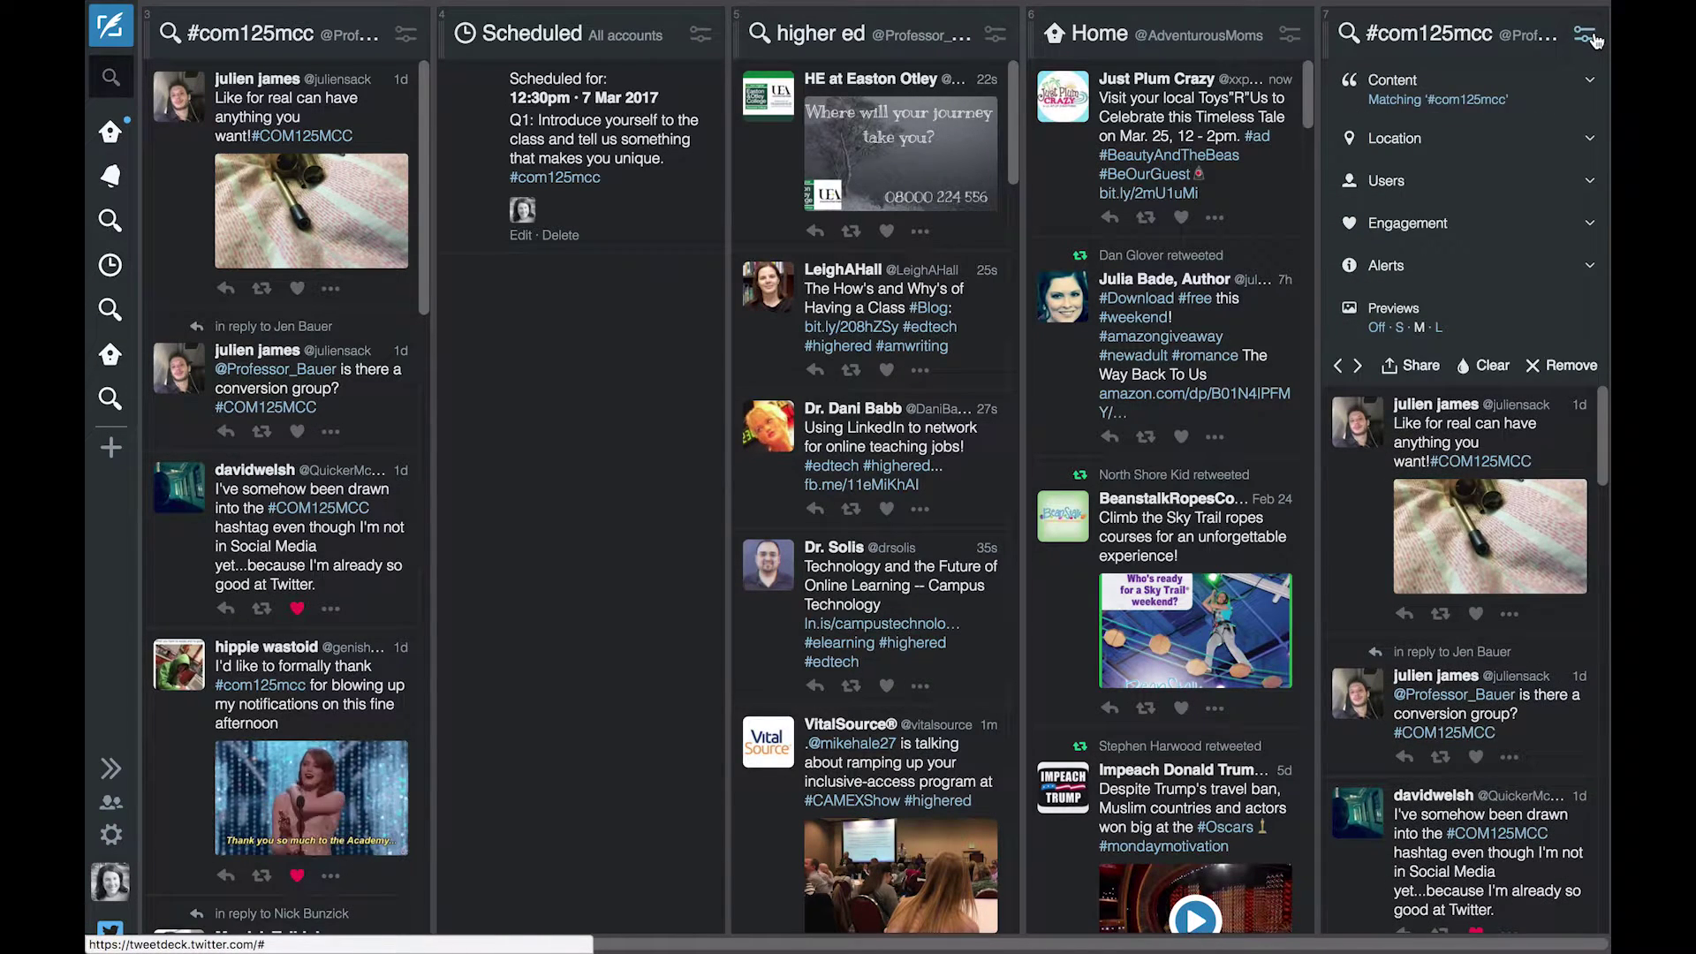
left_click(1564, 366)
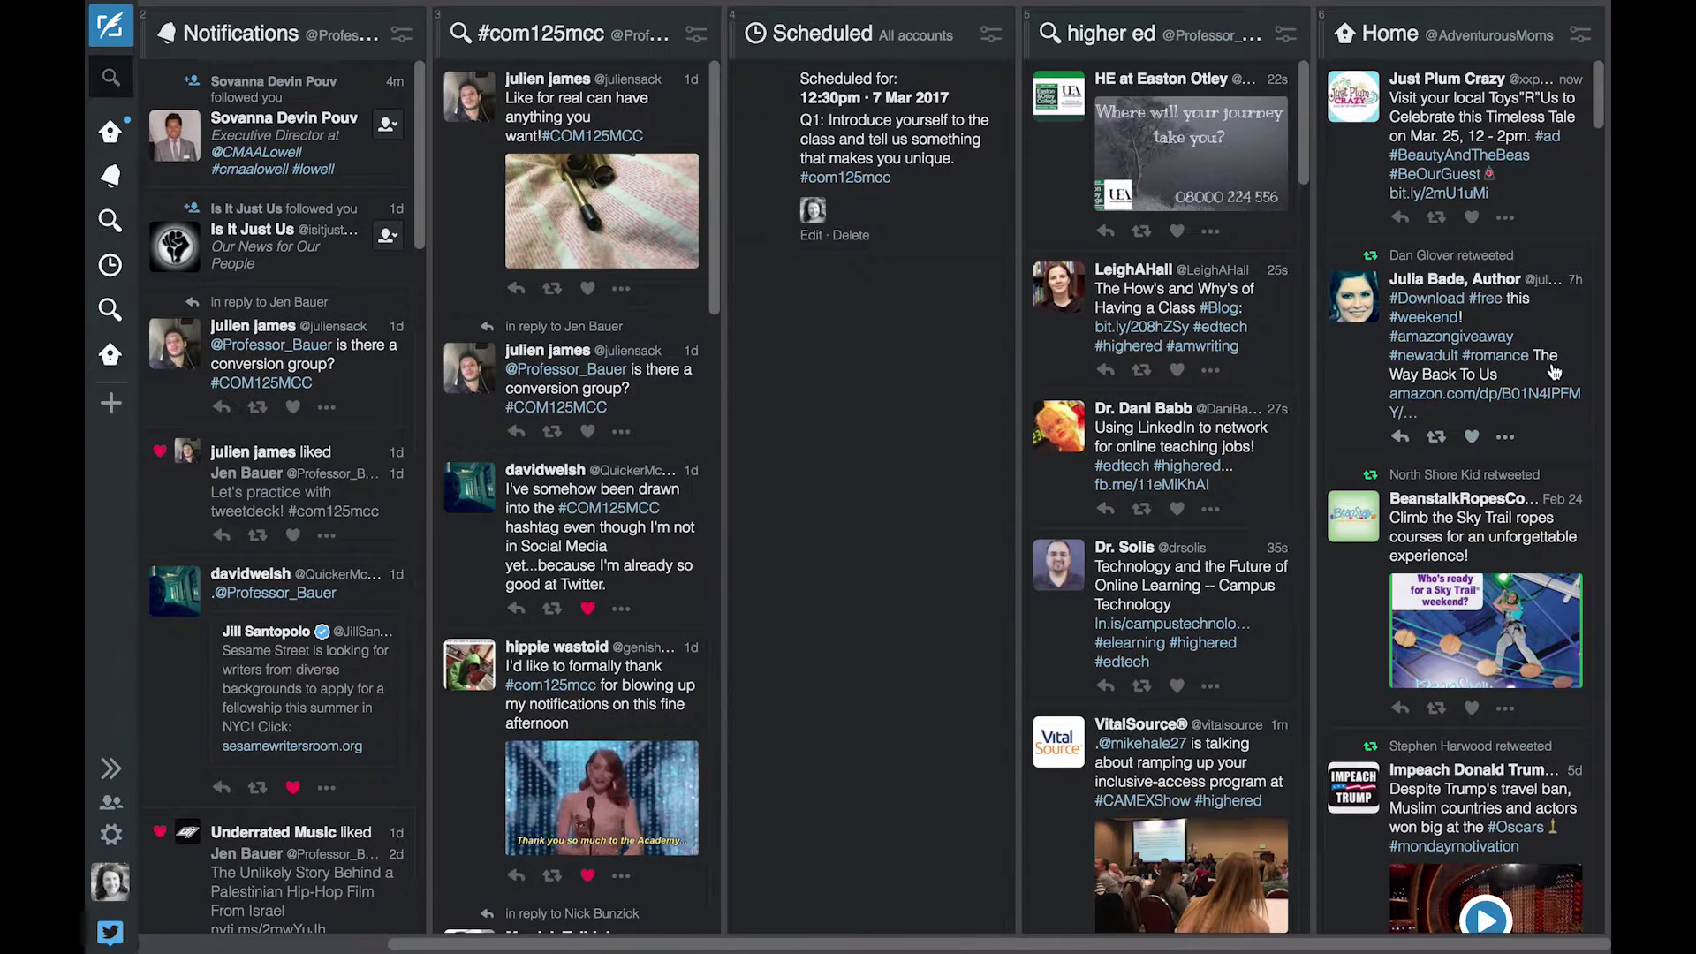
Remove the "higher ed" search column from the deck through its column options
left_click(1286, 33)
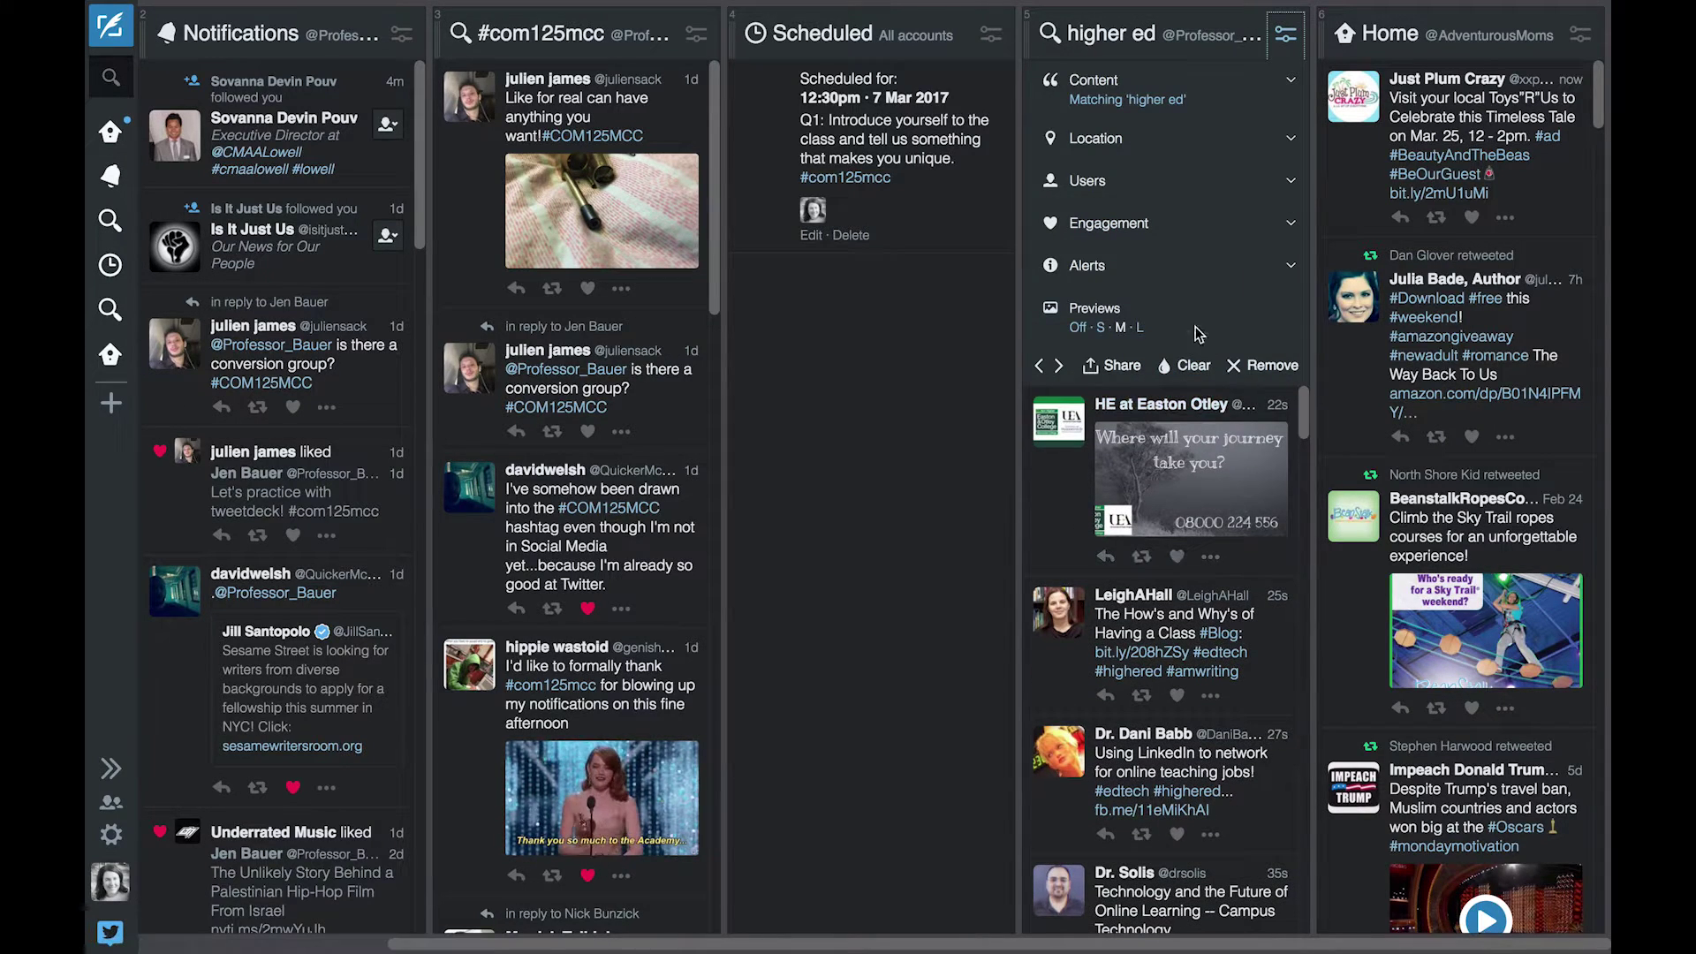
left_click(1261, 366)
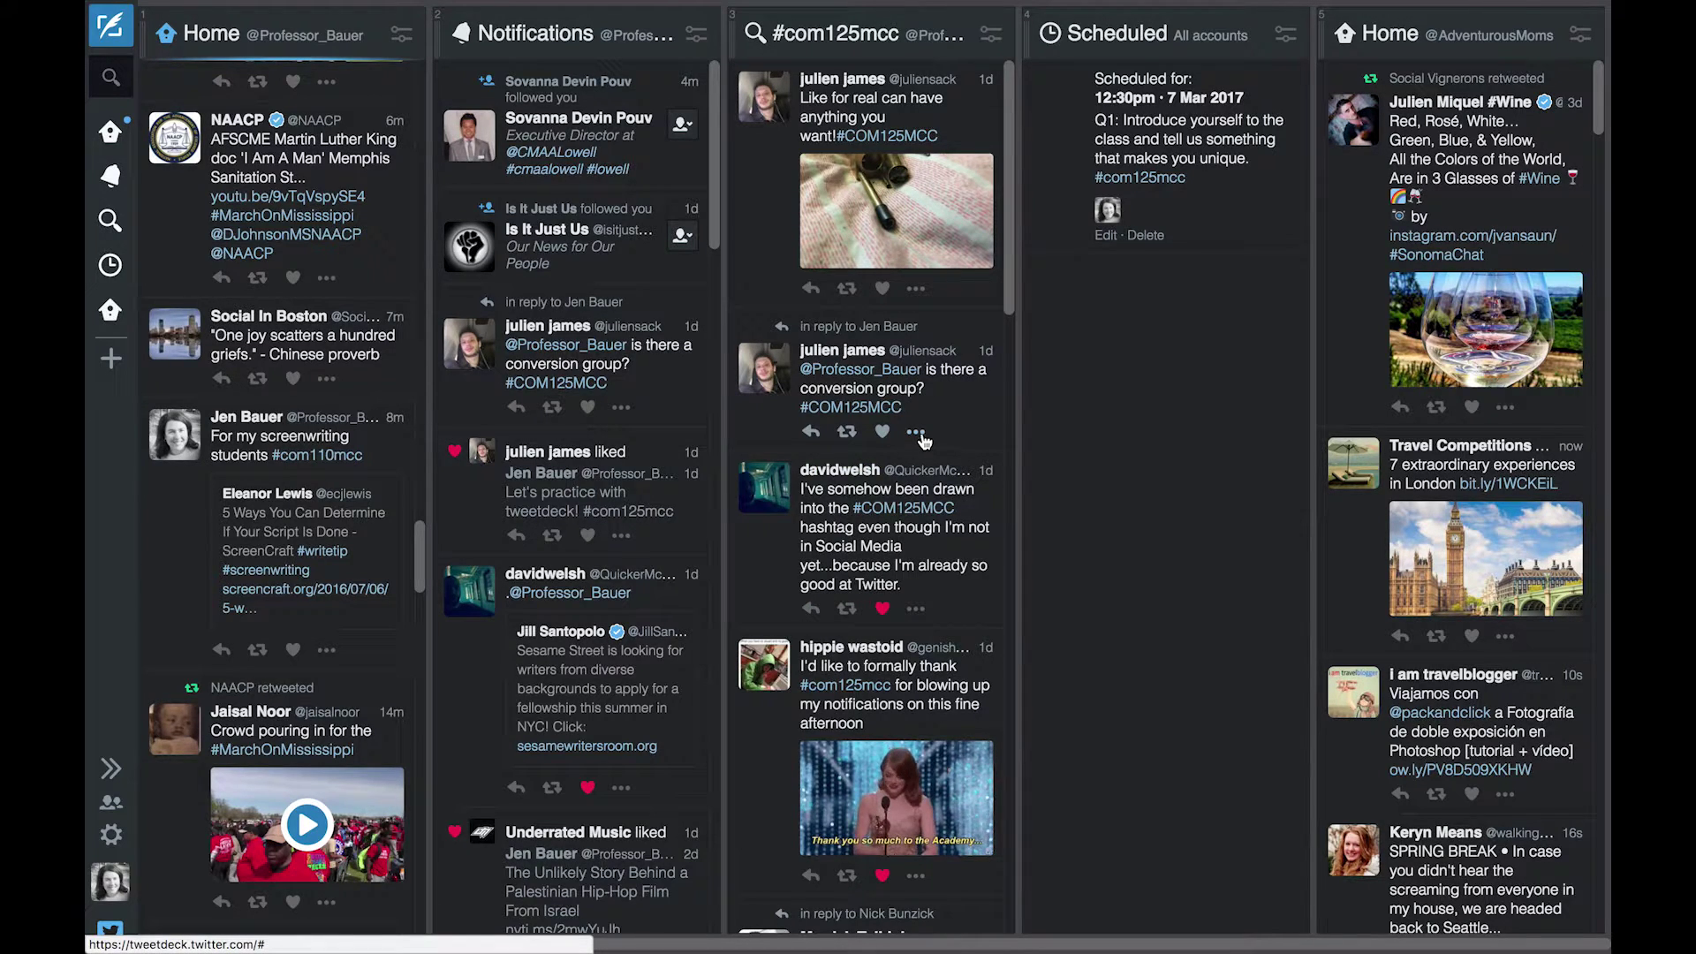
Start an inline reply to the "conversion group" tweet in the #com125mcc column, highlight the prefilled handle, and open the tweet's conversation without sending
left_click(810, 433)
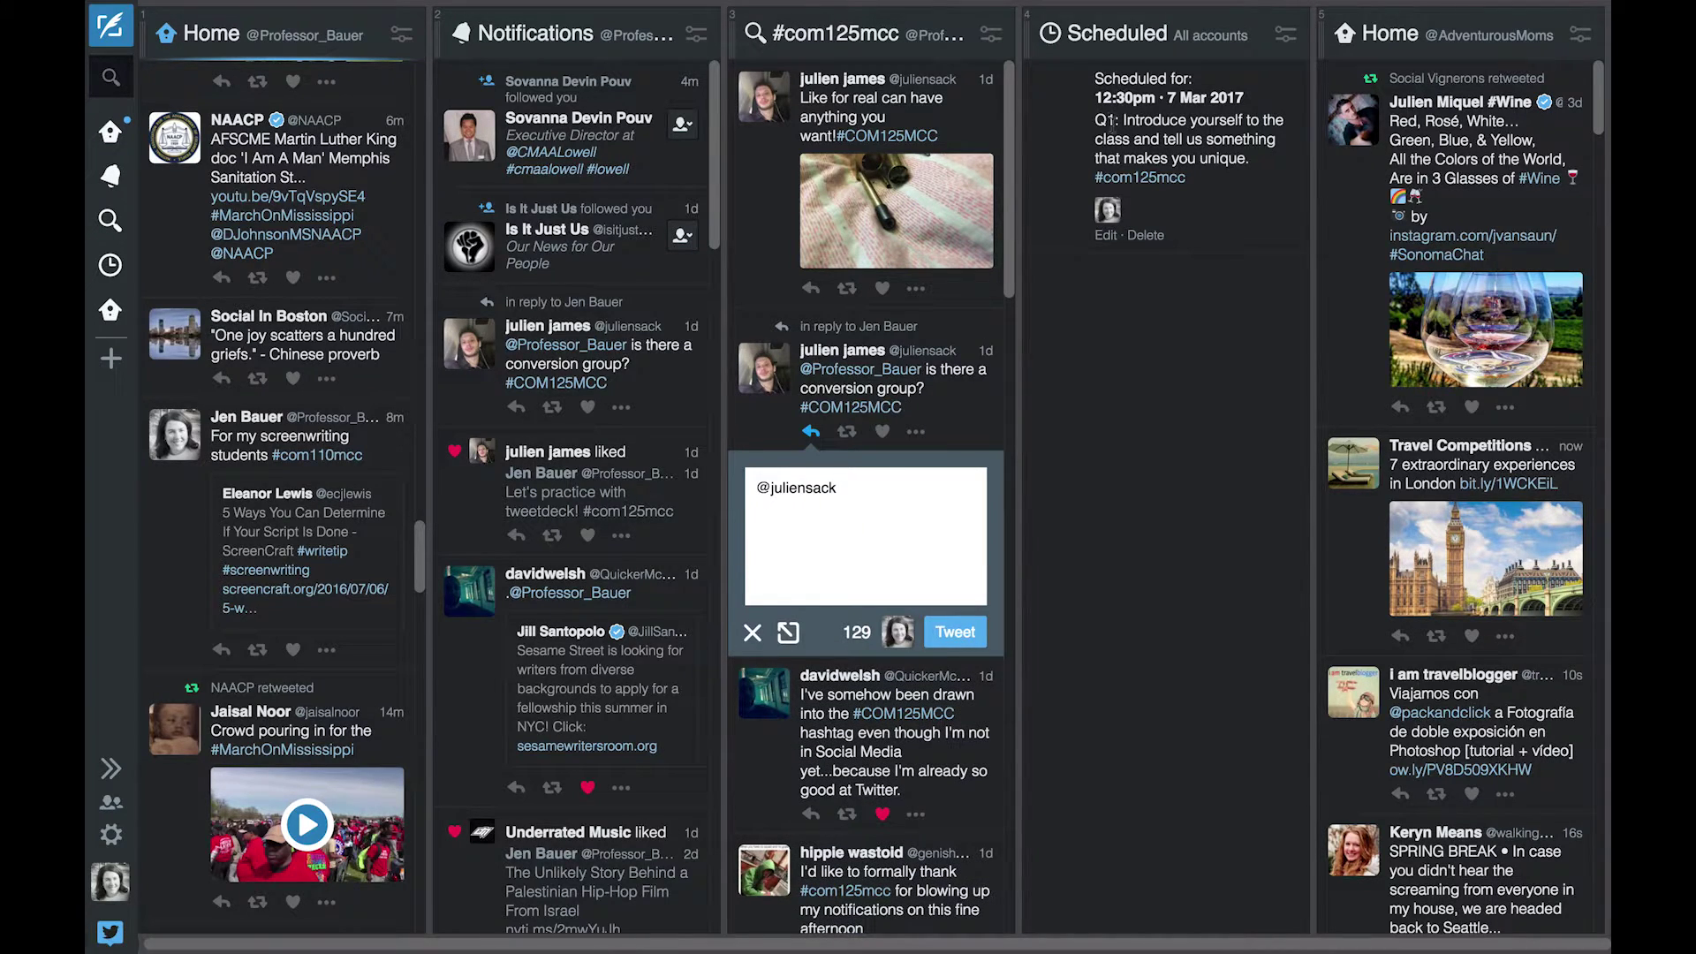
left_click_drag(750, 498, 837, 487)
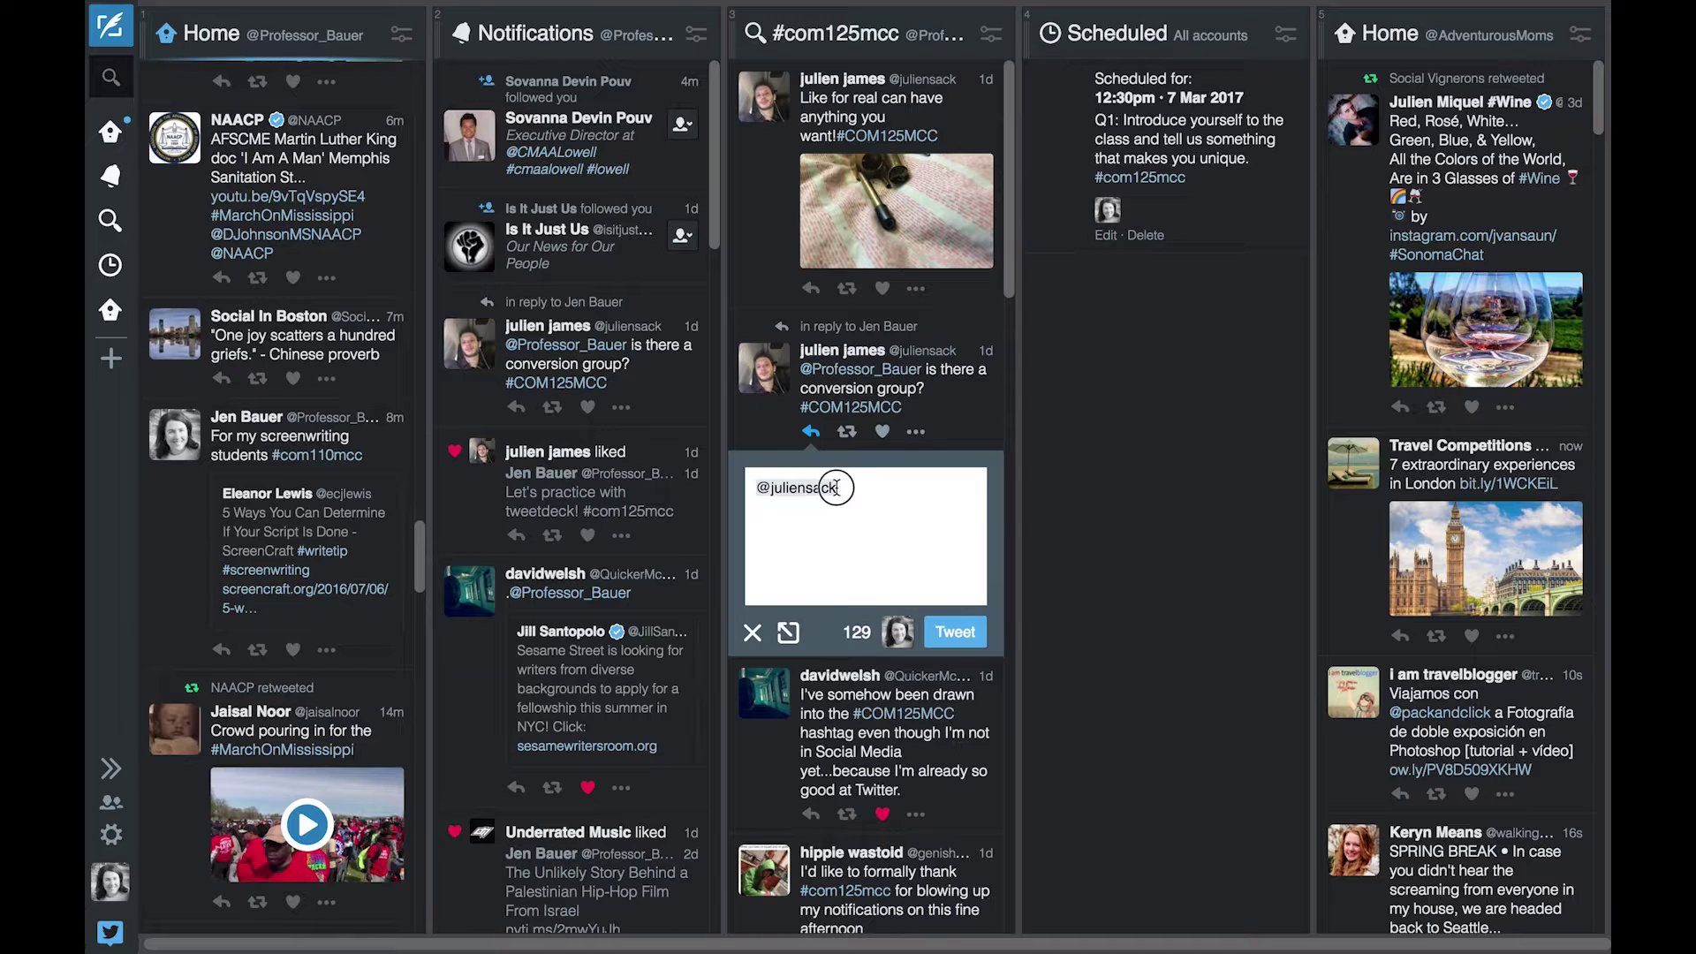
left_click(772, 436)
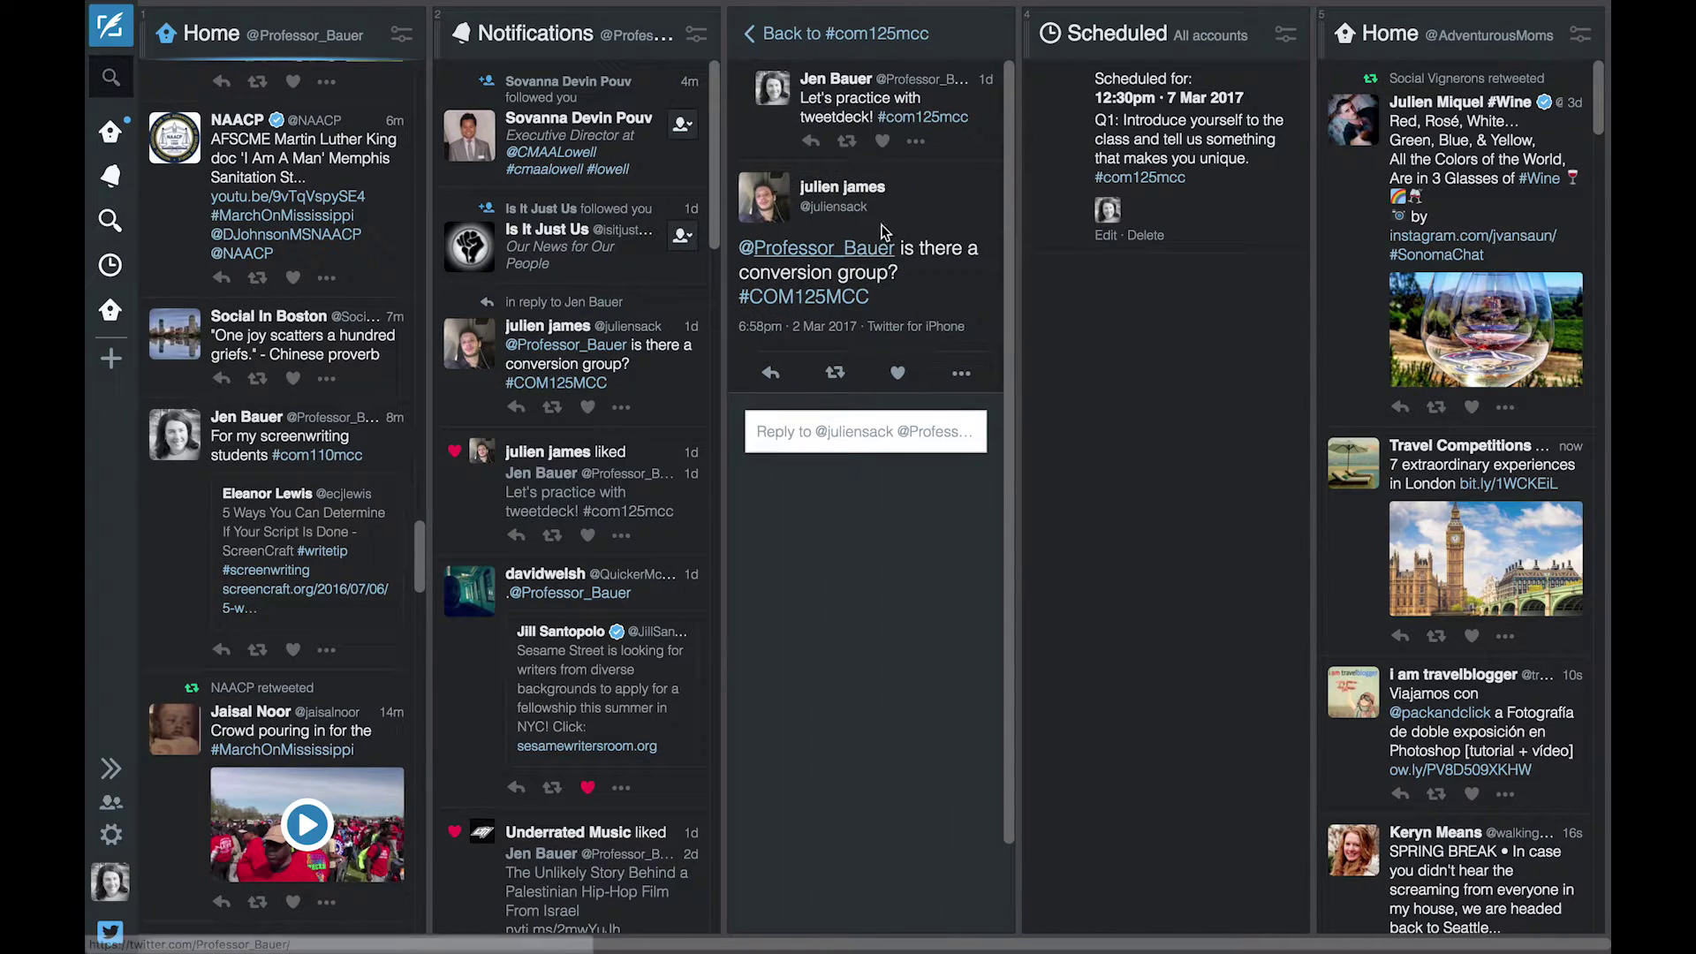
Open a blank new tweet, return from the conversation to the #com125mcc column, and close the composer without sending anything
left_click(110, 25)
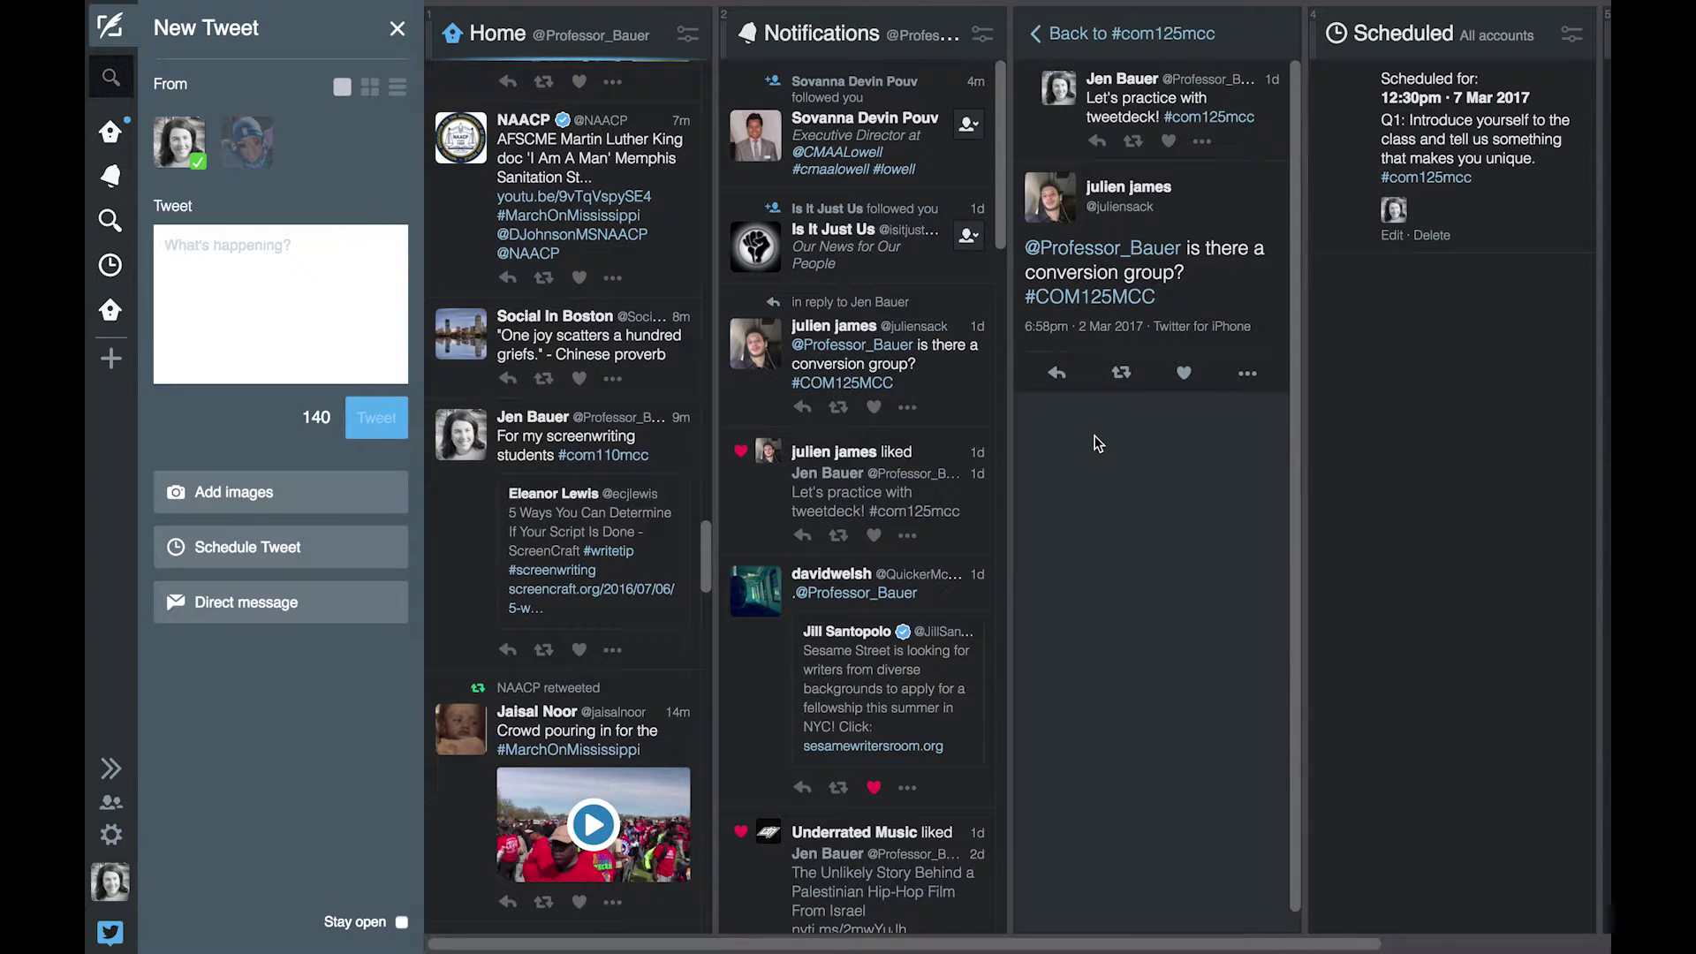
left_click(1131, 34)
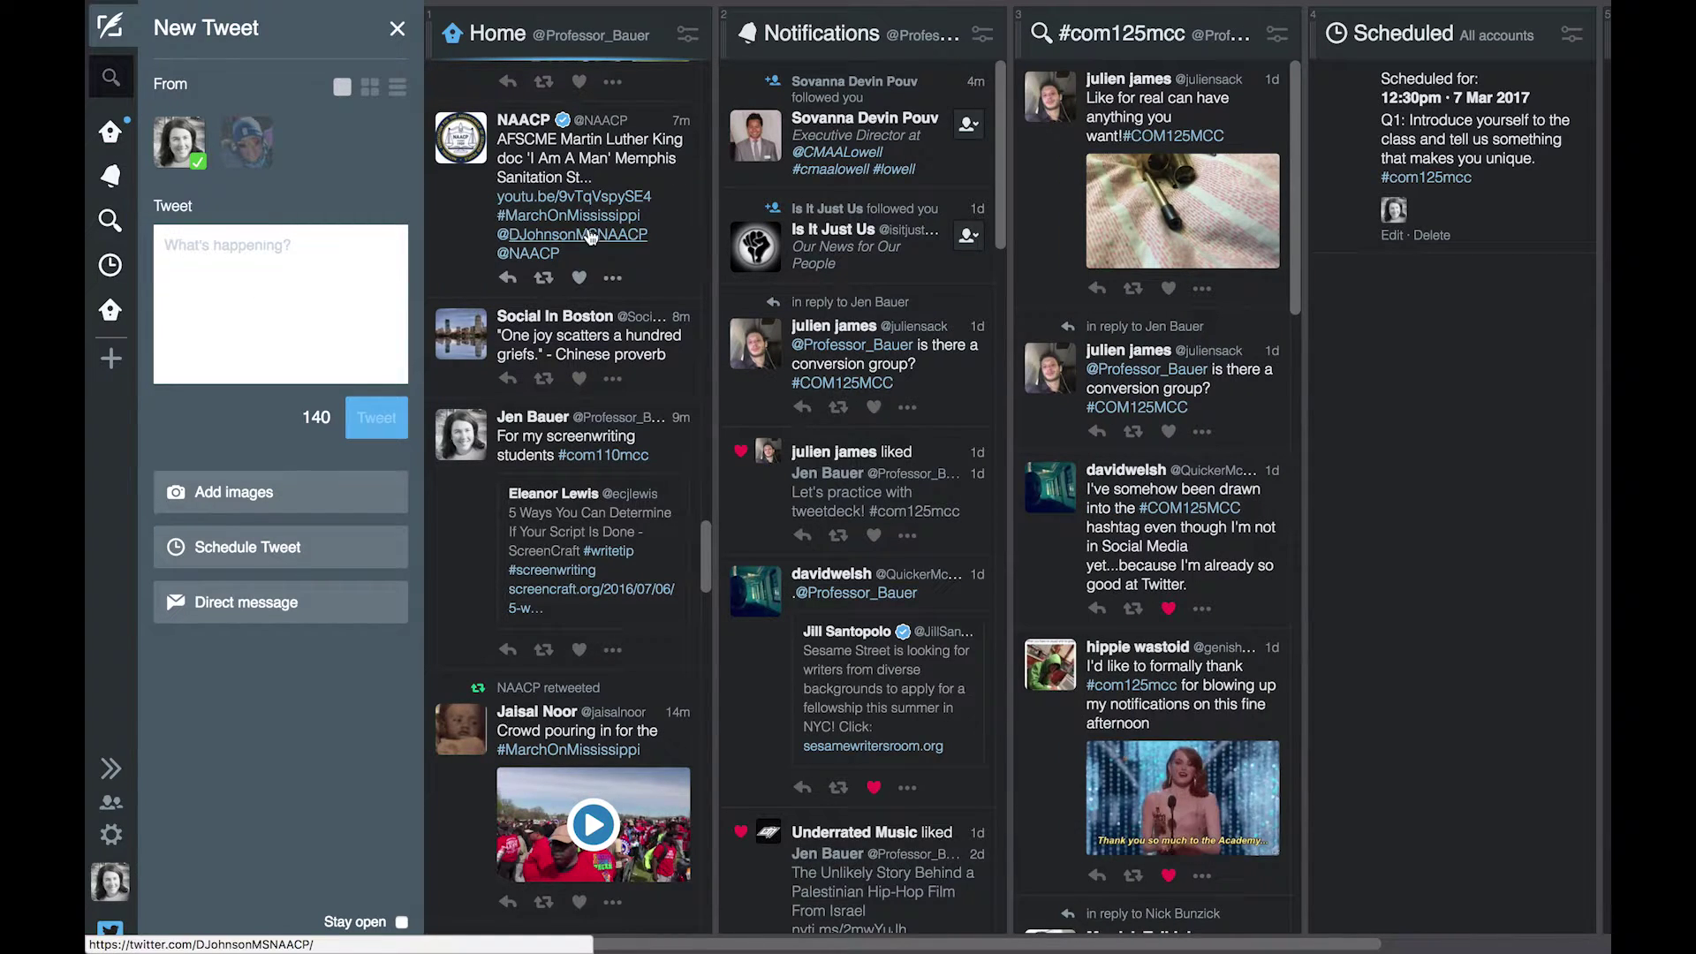
left_click(397, 29)
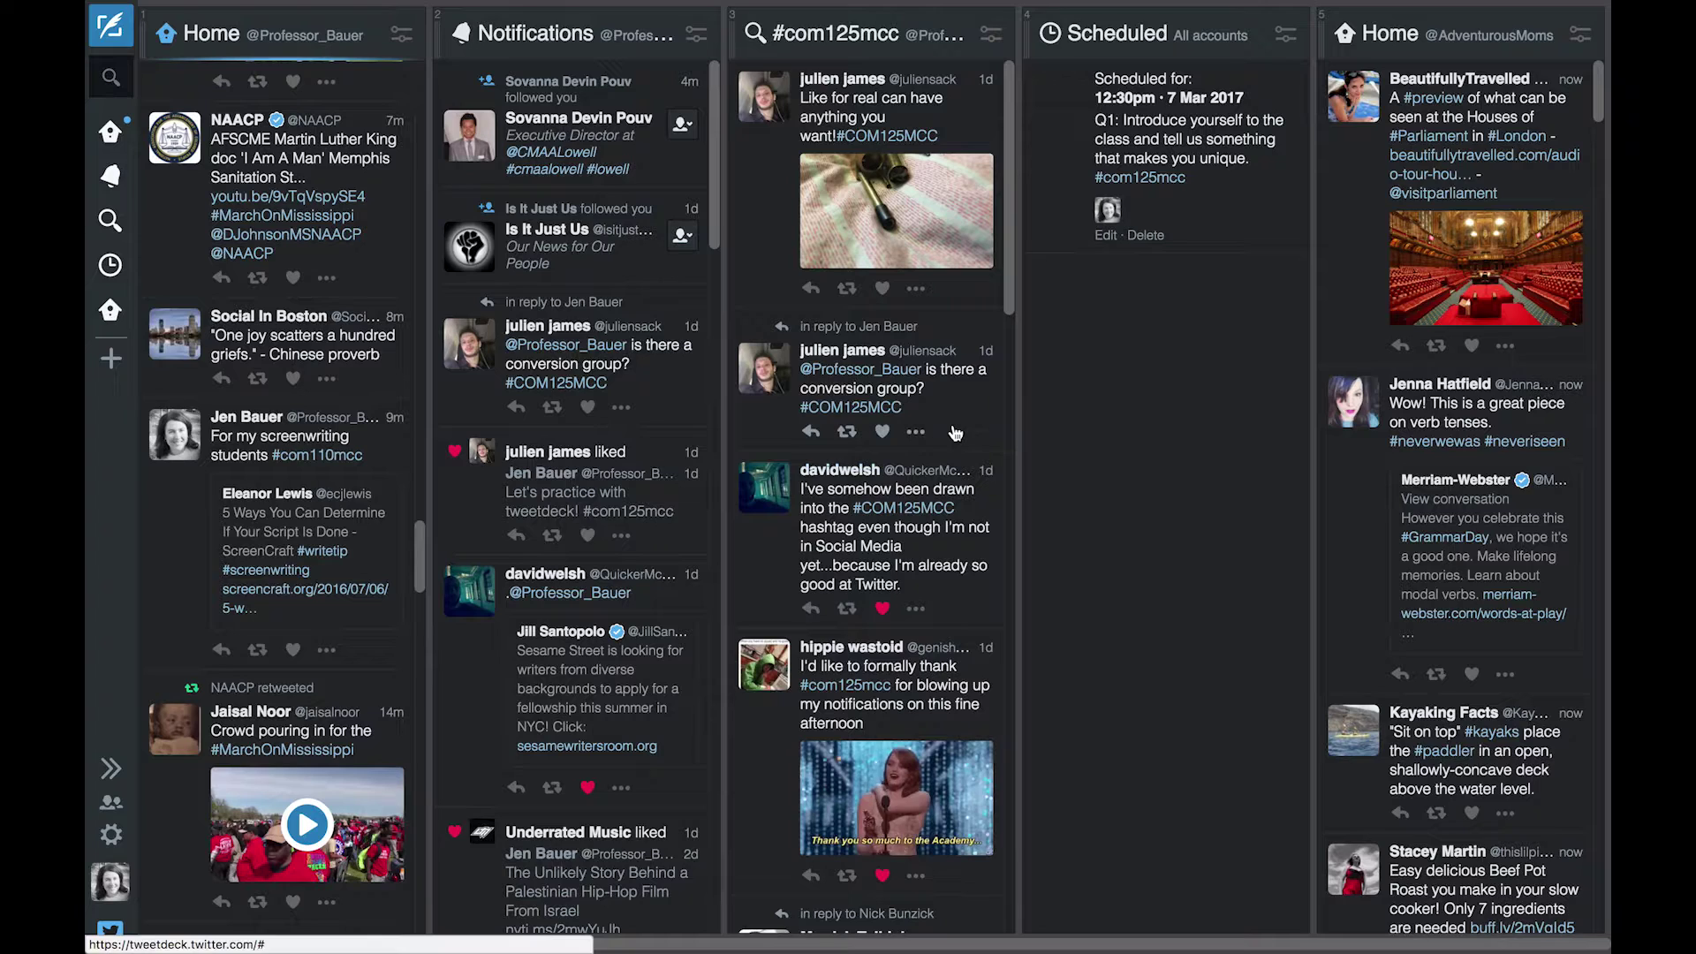